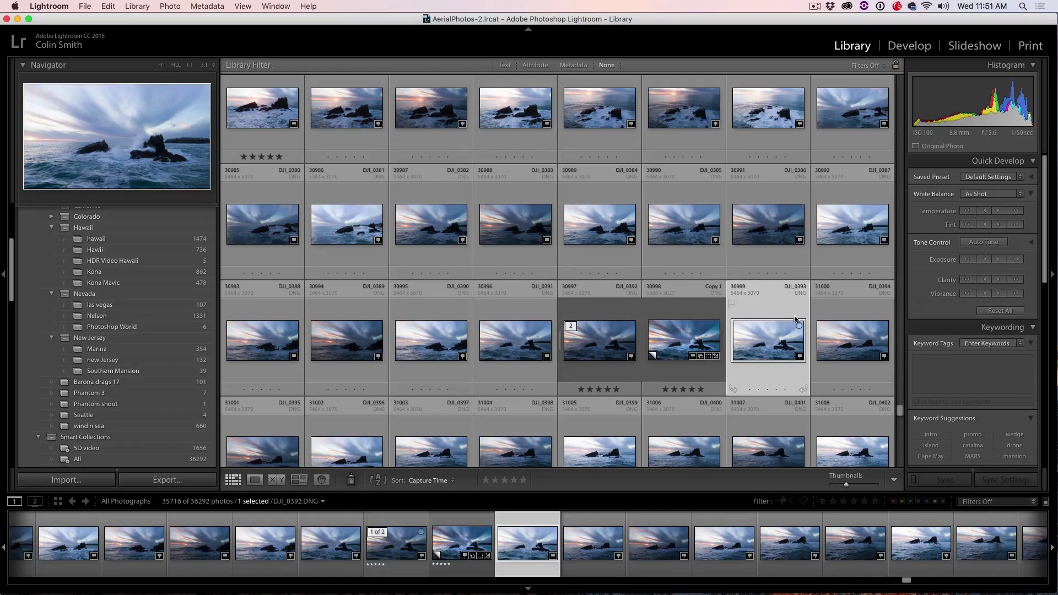
- Open the seascape DJI_0392.DNG in Loupe view from the Library grid
double_click(764, 333)
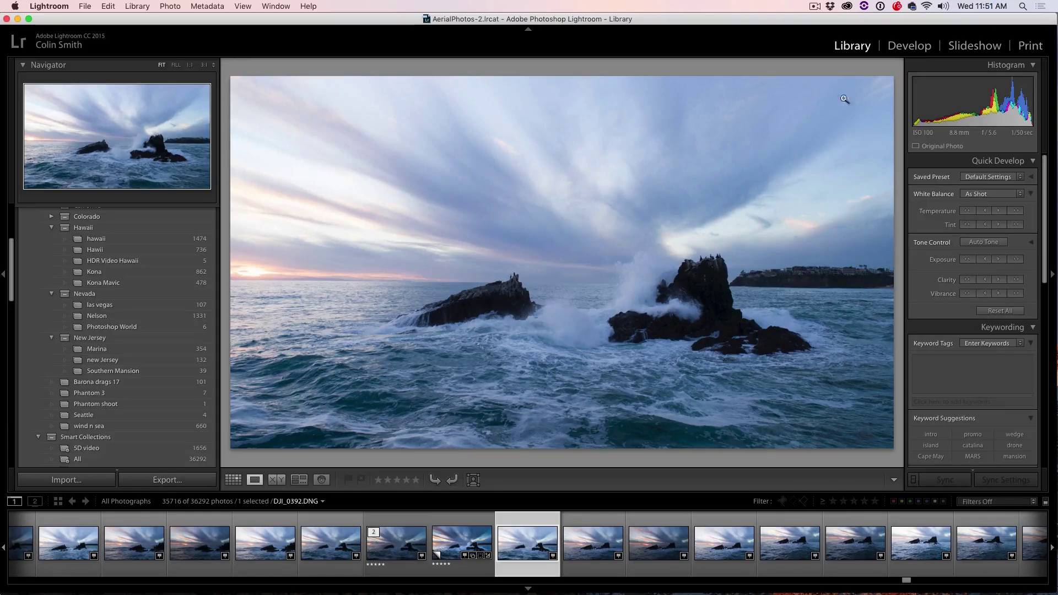
- Move DJI_0392.DNG into the Develop module and collapse the left panel
click(897, 49)
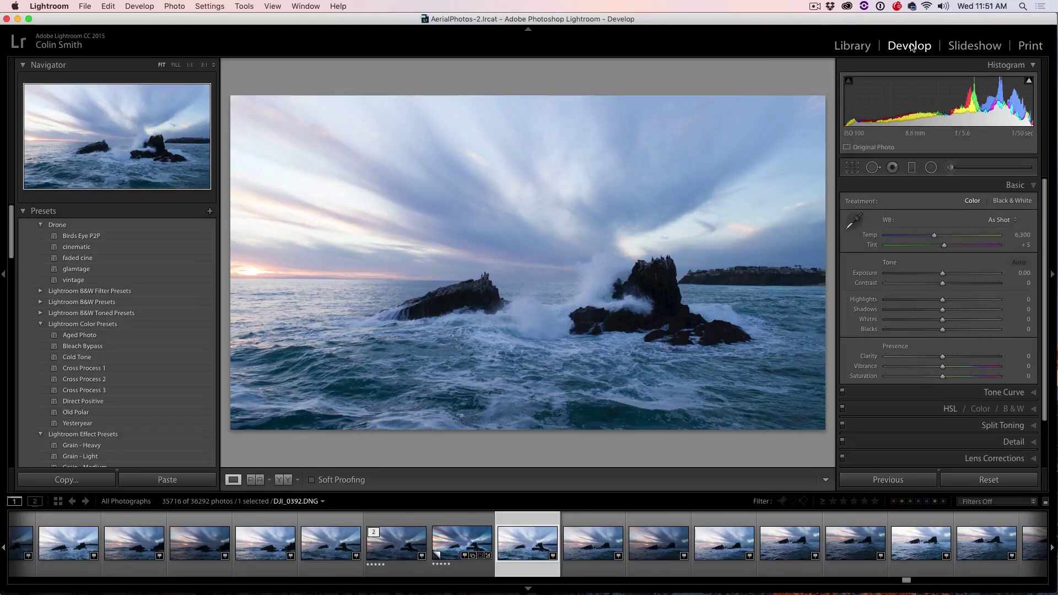
click(4, 274)
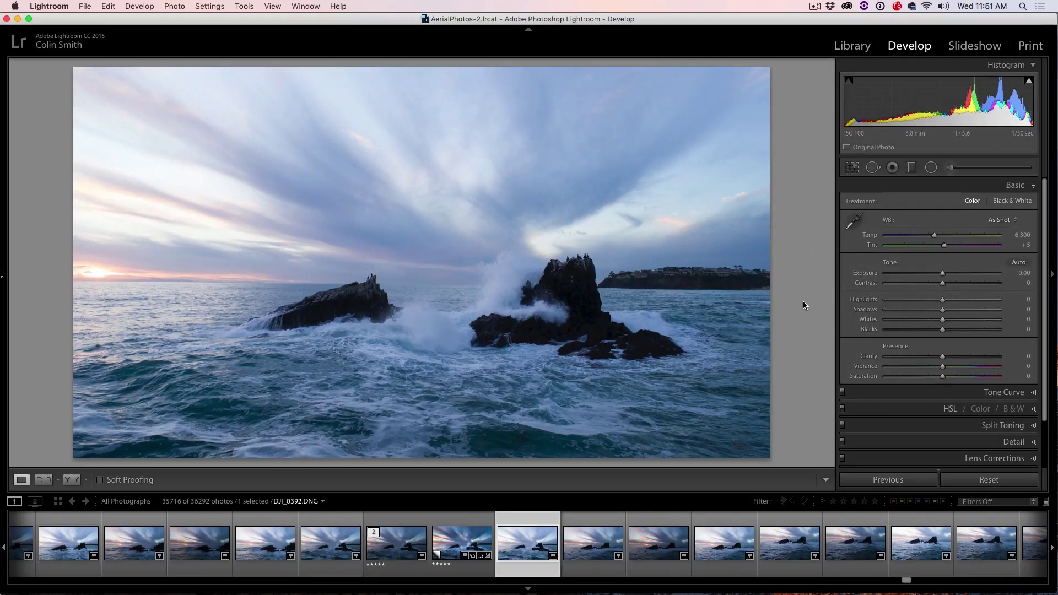
- Straighten the seascape by −0.91° and crop it tighter at the original aspect ratio
click(852, 168)
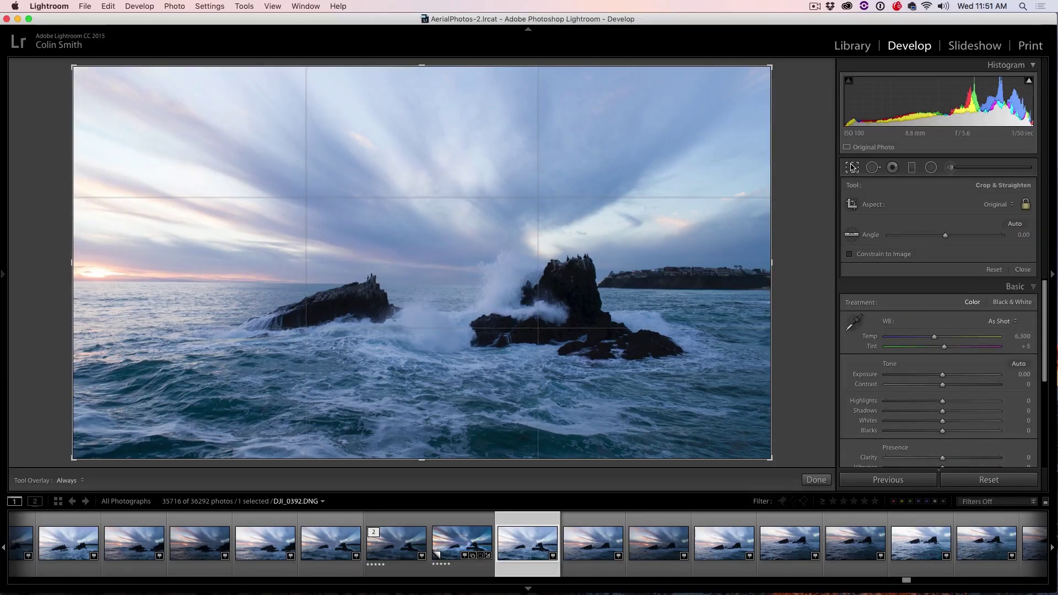
drag(783, 67, 776, 63)
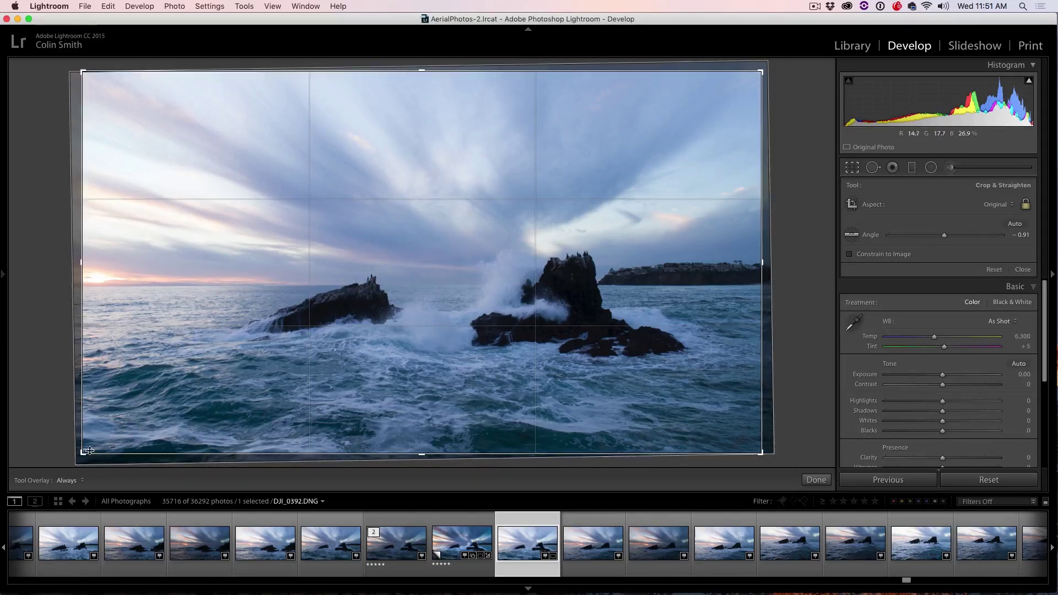
drag(83, 453, 113, 433)
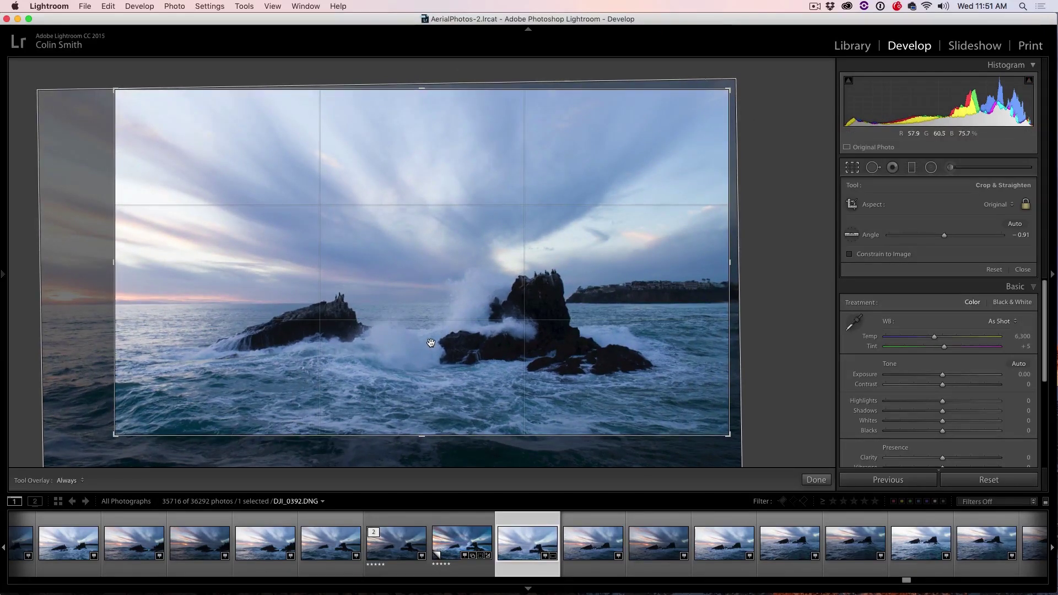
mouse_move(432, 340)
mouse_down()
mouse_move(429, 353)
mouse_move(444, 352)
mouse_move(421, 352)
mouse_move(432, 354)
mouse_up()
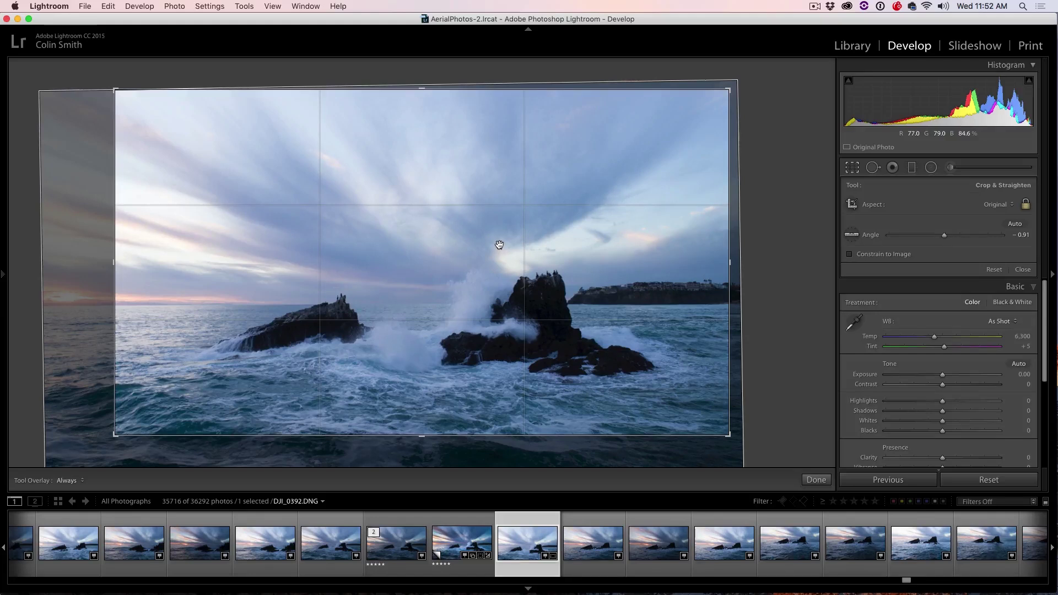
key(Return)
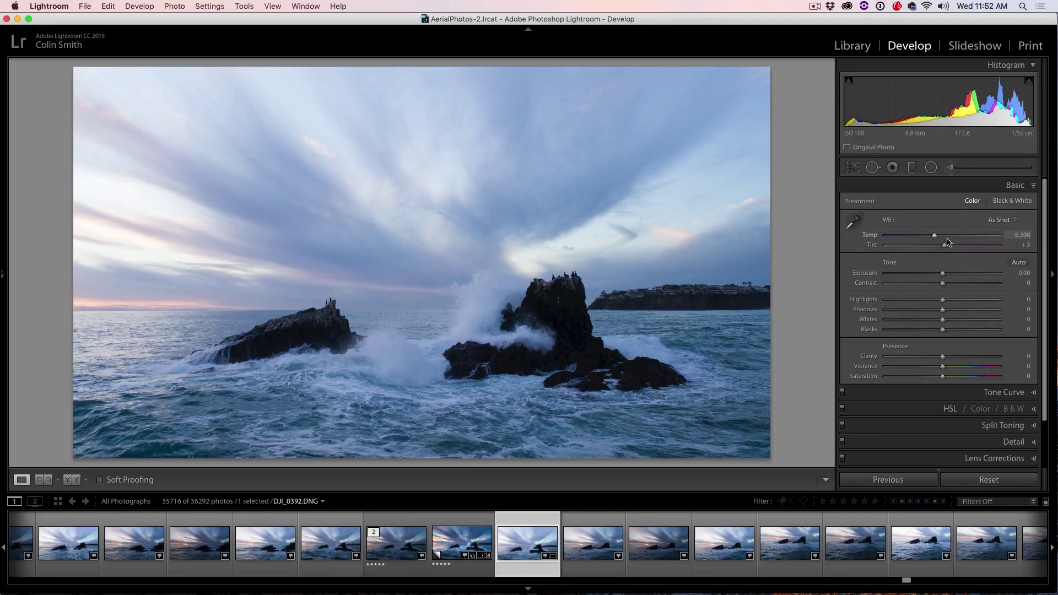
- Enable lens profile corrections with Make DJI and Model PHANTOM 4 FC330
scroll(1046, 212, down, 3)
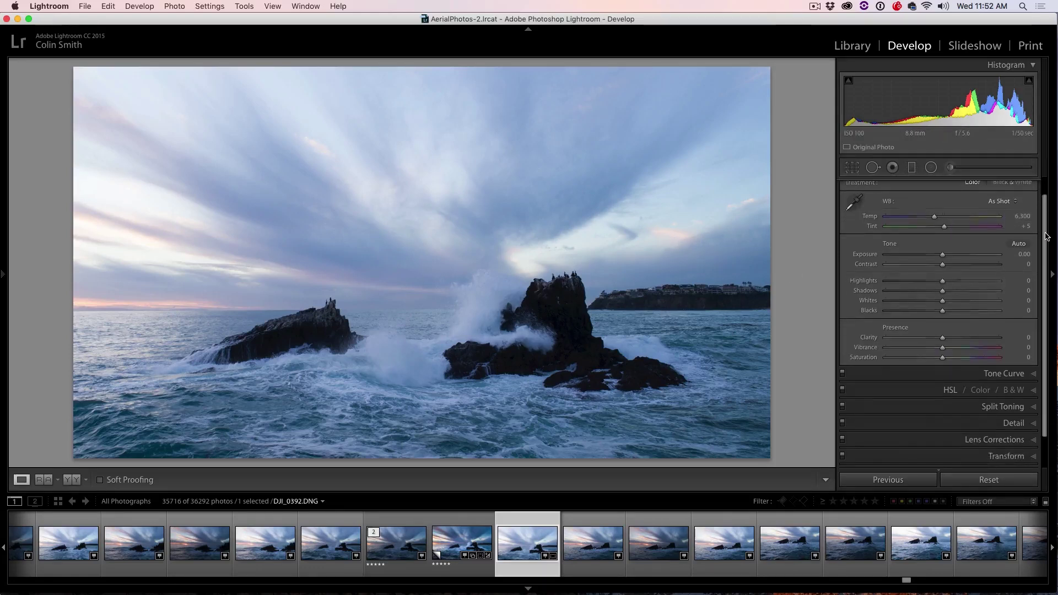
click(1034, 407)
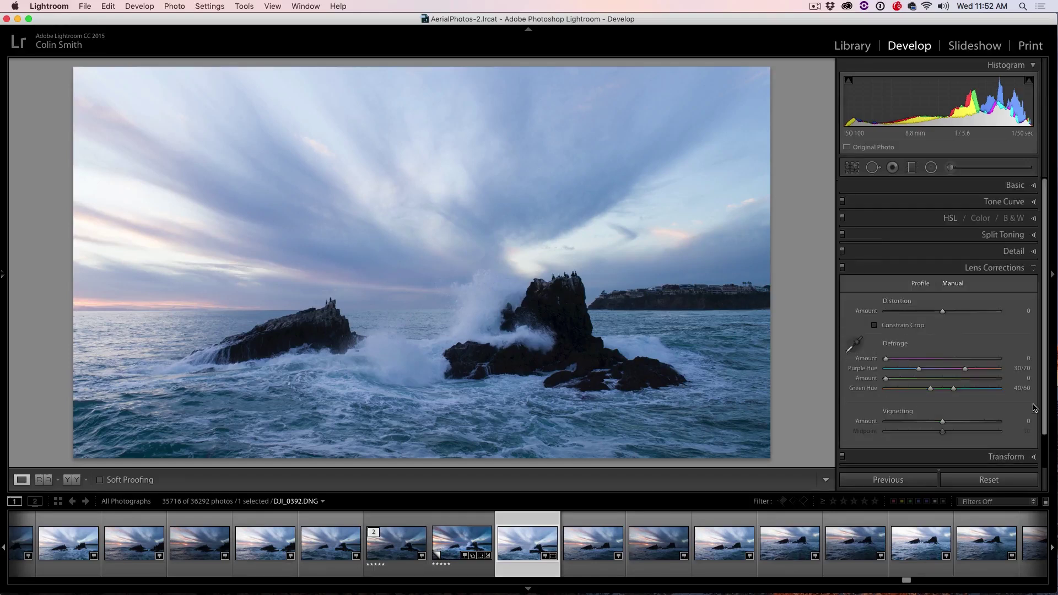
click(924, 287)
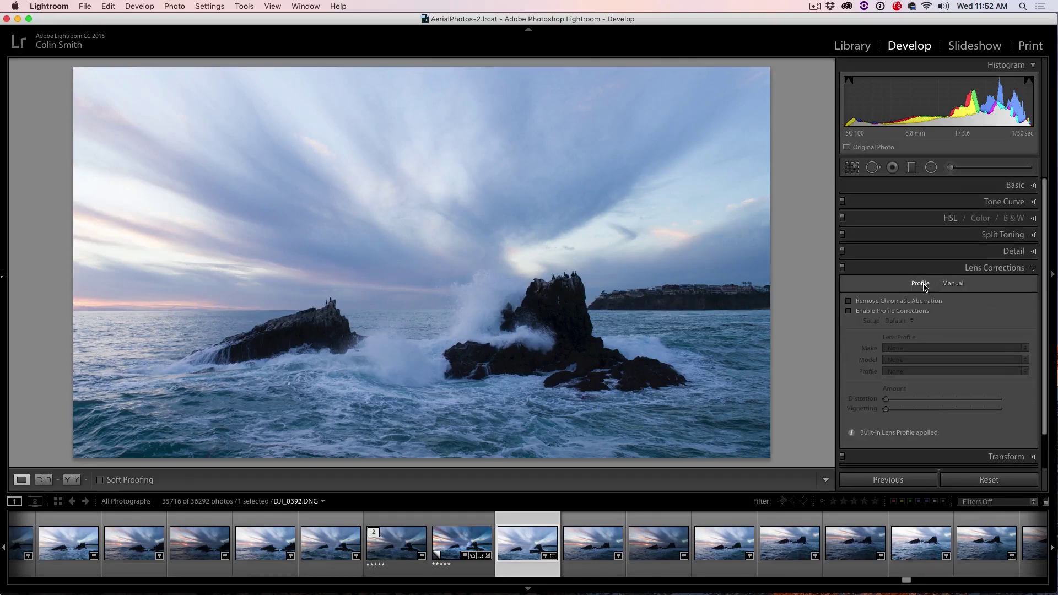
click(896, 312)
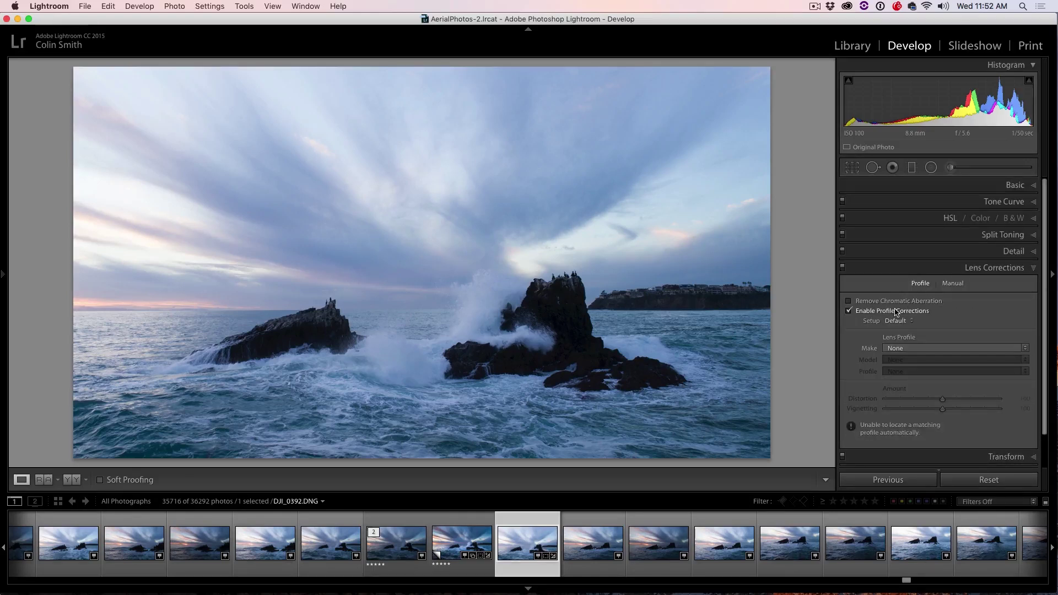
click(899, 349)
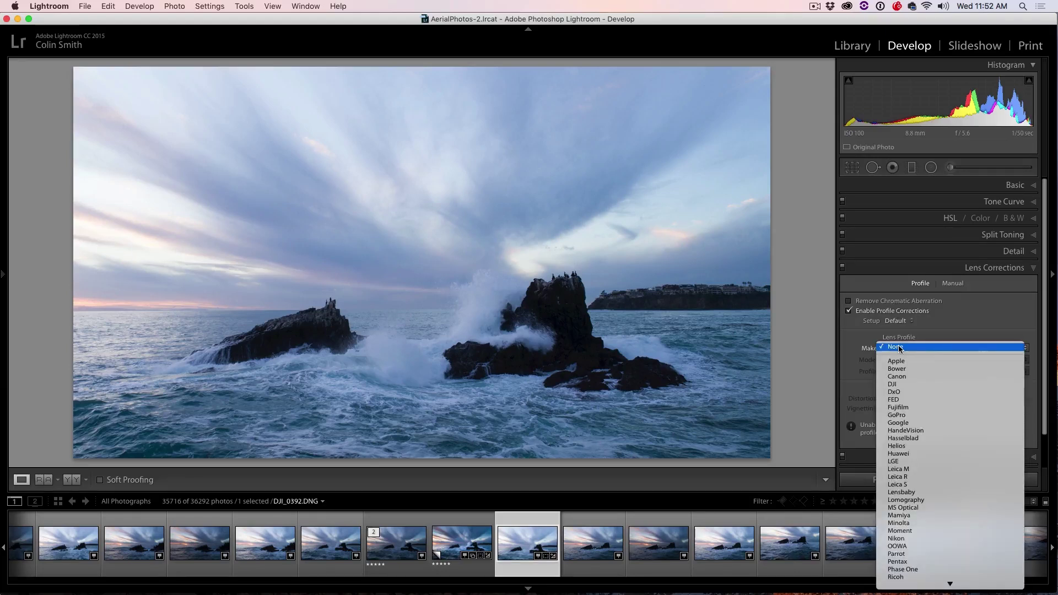
click(898, 384)
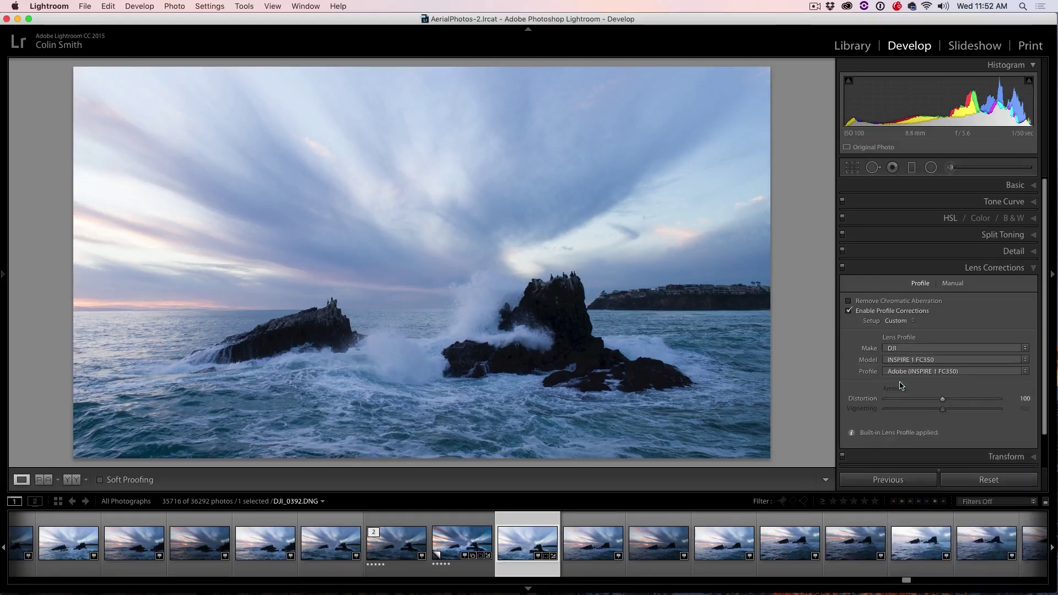
click(971, 360)
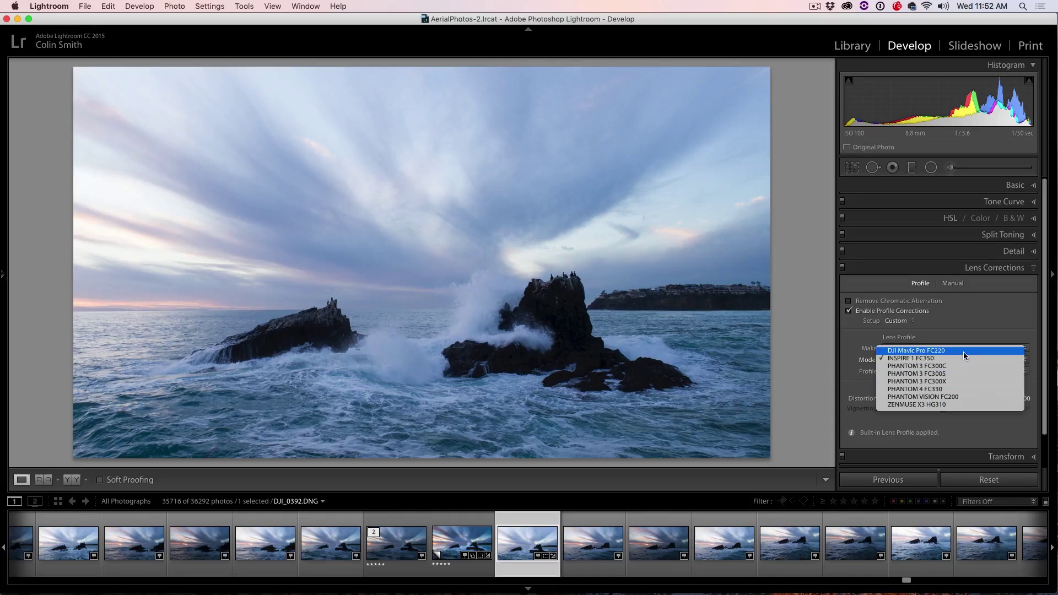
click(964, 389)
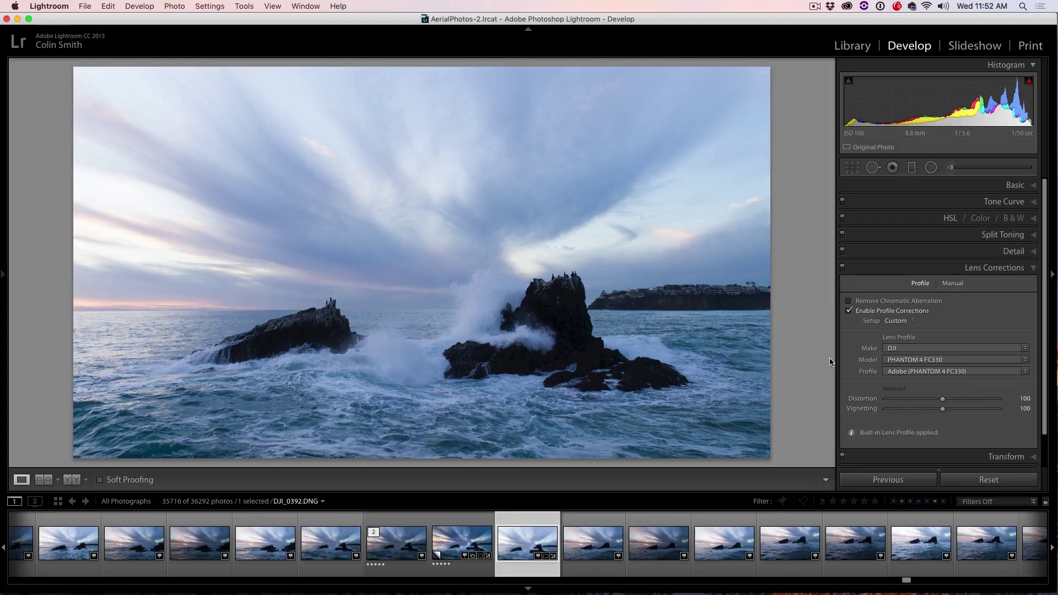
click(1034, 186)
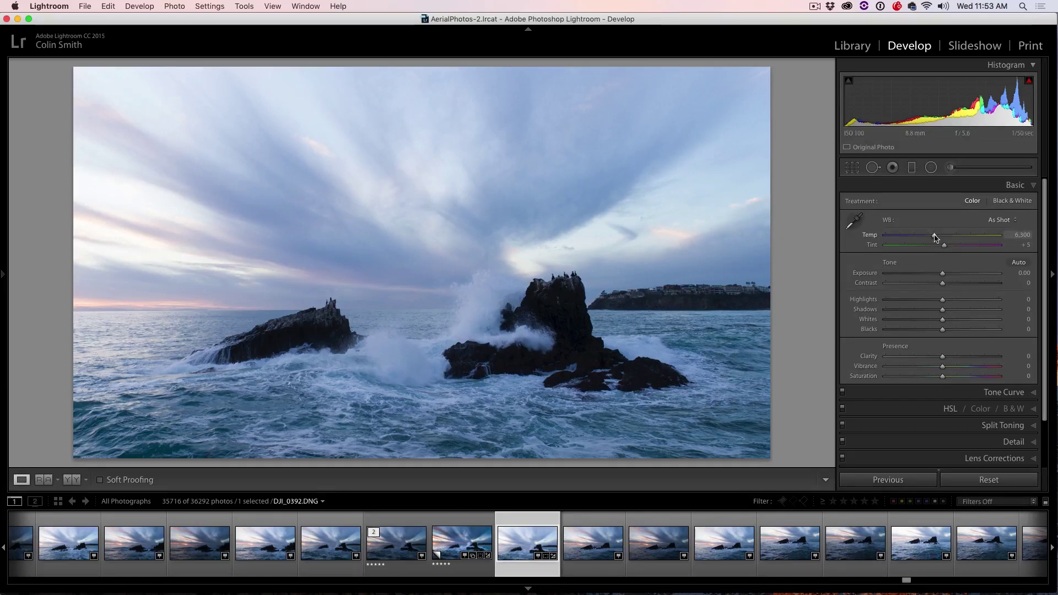
- Sample white balance from the spray near the rocks, ending at Temp 10,128 and Tint +5
drag(934, 238, 955, 237)
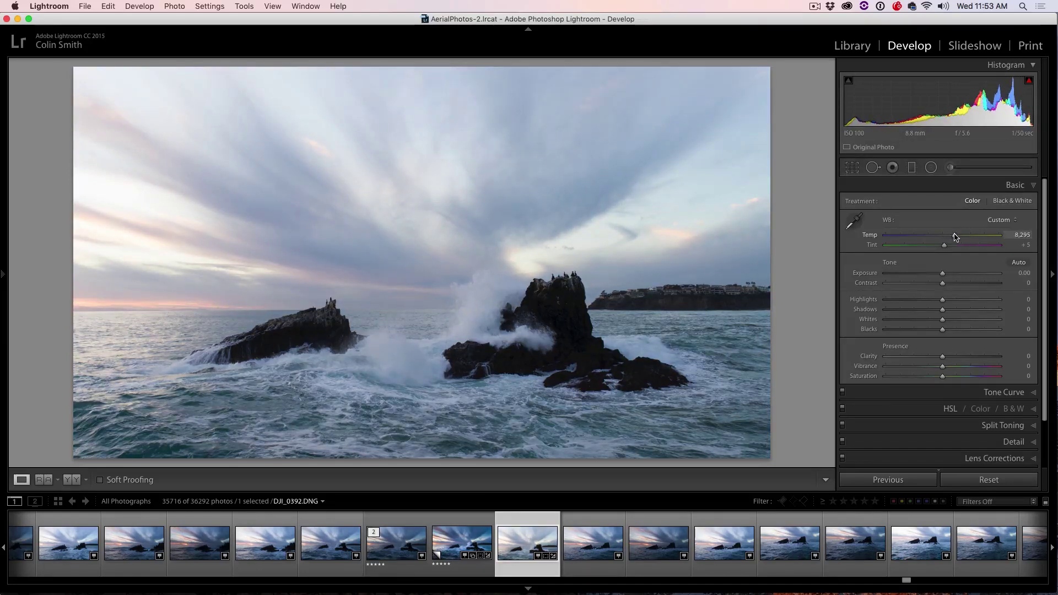
click(855, 221)
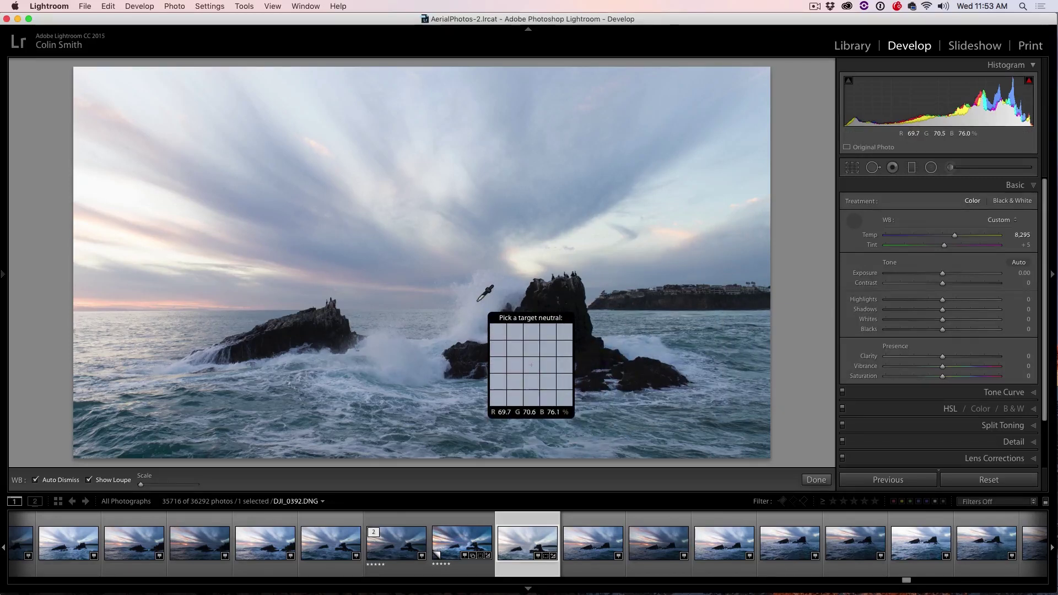
click(478, 301)
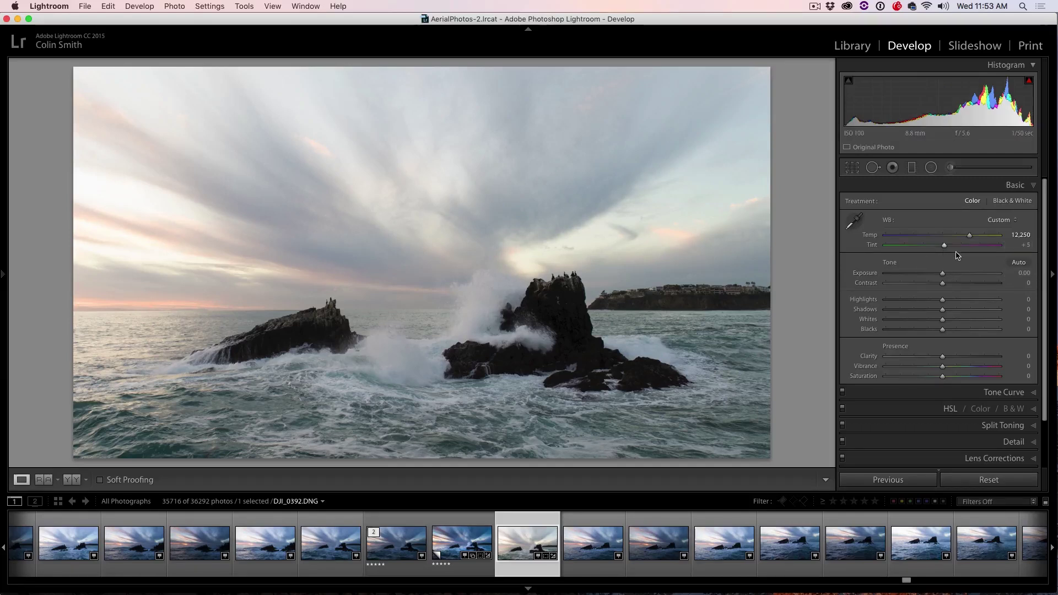
drag(969, 235, 965, 239)
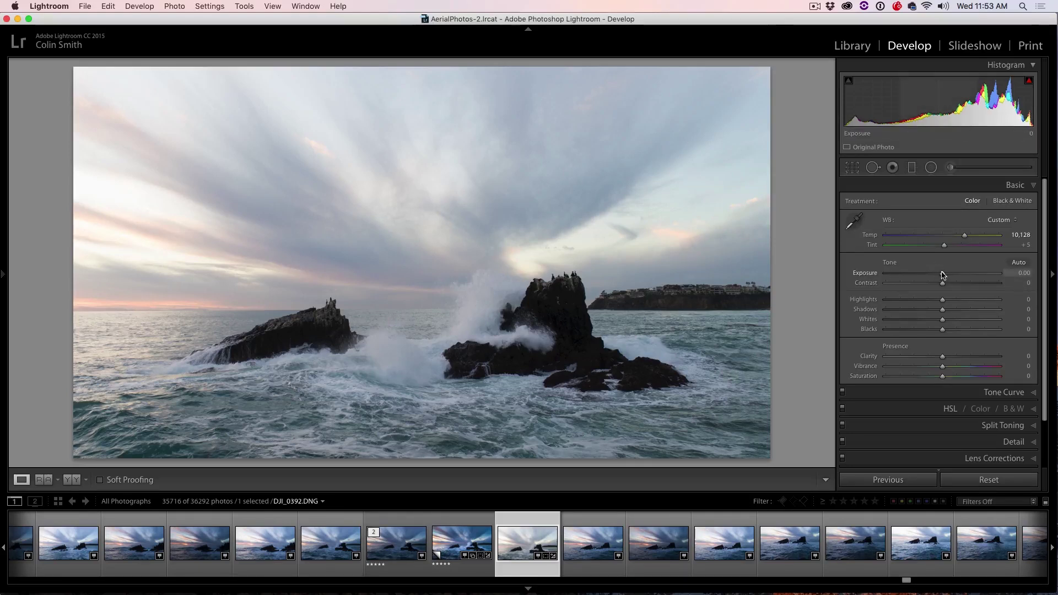
- Lower Exposure to −0.30 and Highlights to −100, and lift Shadows to +56
drag(942, 275, 939, 274)
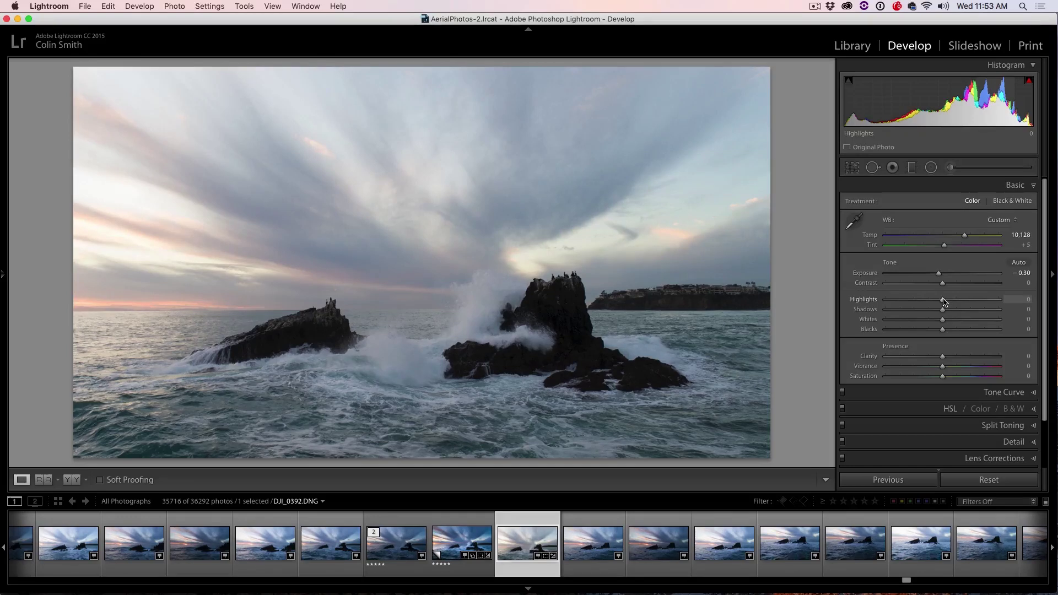
drag(943, 301, 877, 299)
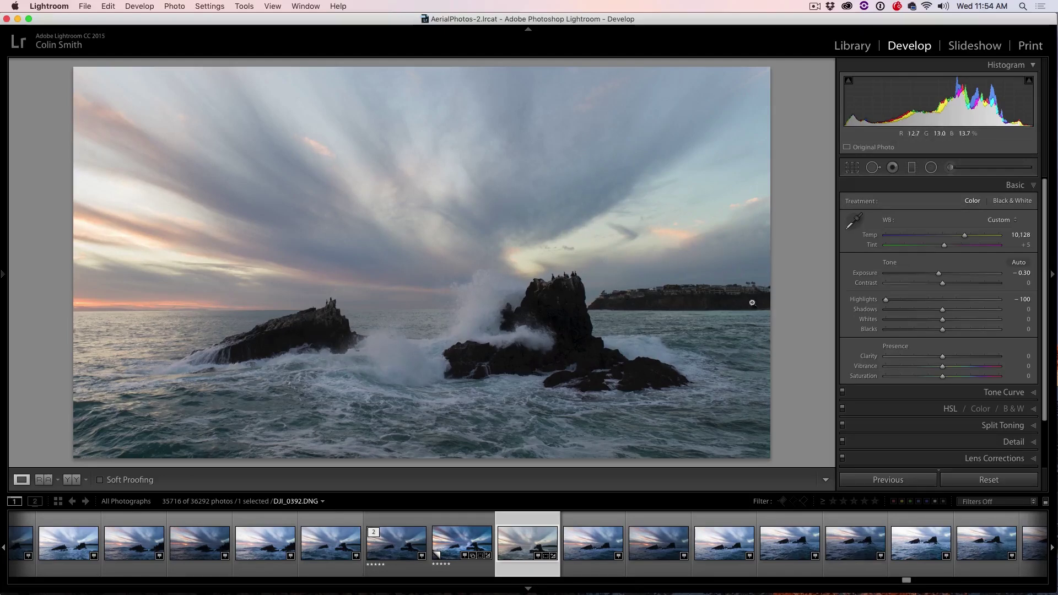
drag(942, 312, 1017, 314)
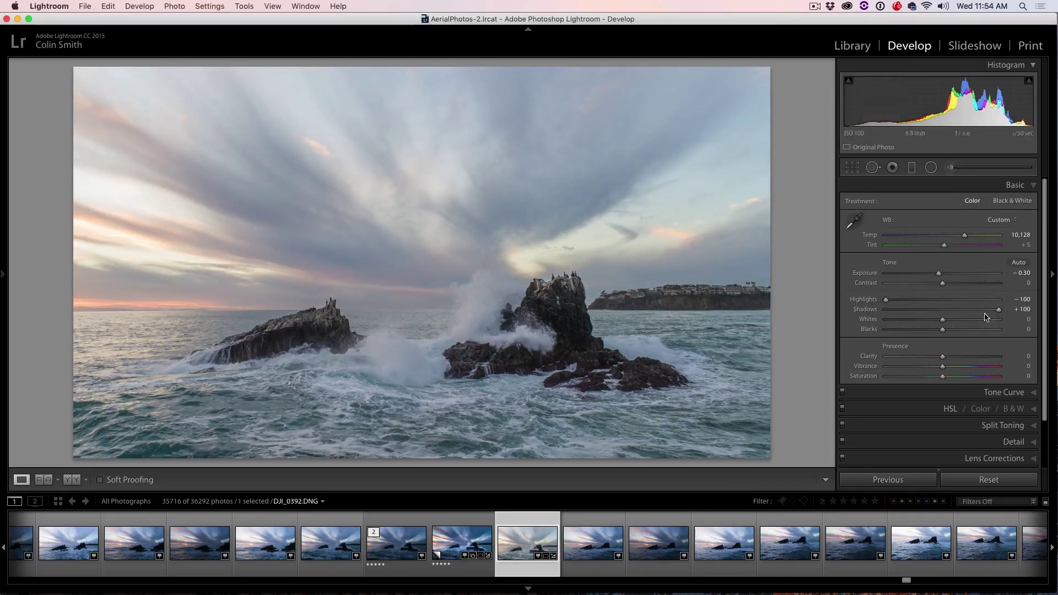
drag(997, 310, 972, 311)
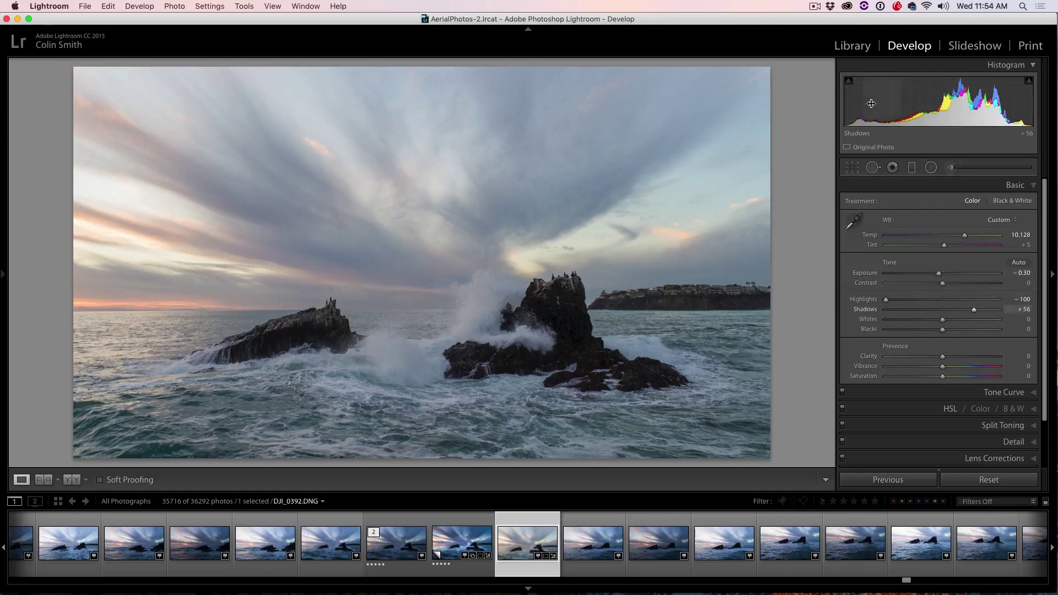
- Drag in the histogram to set Blacks +3, Whites +7, Exposure −0.28 and Shadows +55
mouse_move(855, 115)
mouse_down()
mouse_move(868, 115)
mouse_move(850, 104)
mouse_up()
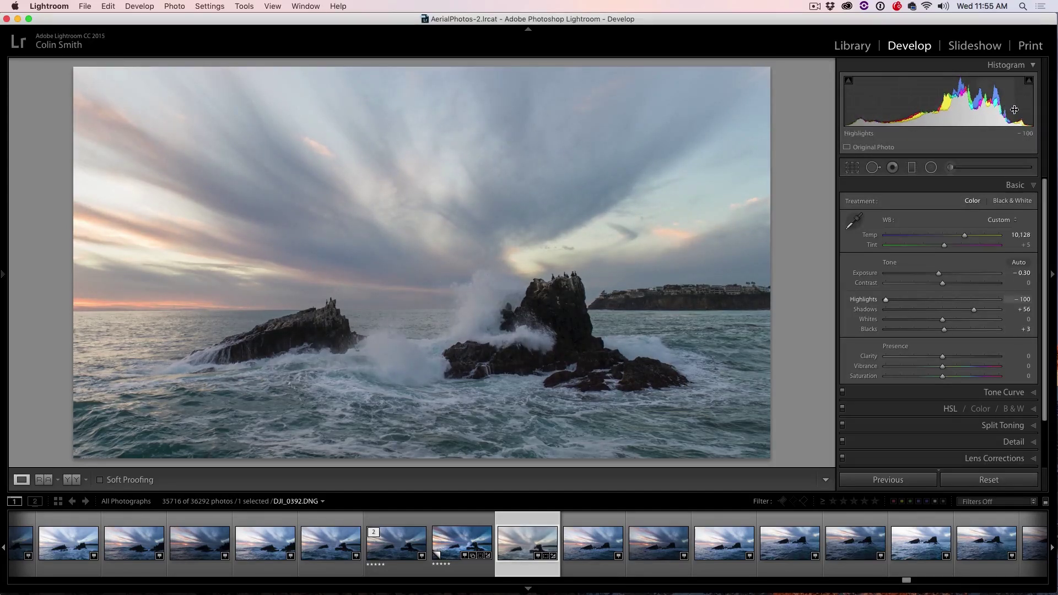
mouse_move(1011, 105)
mouse_down()
mouse_move(989, 105)
mouse_move(1031, 105)
mouse_move(1008, 104)
mouse_up()
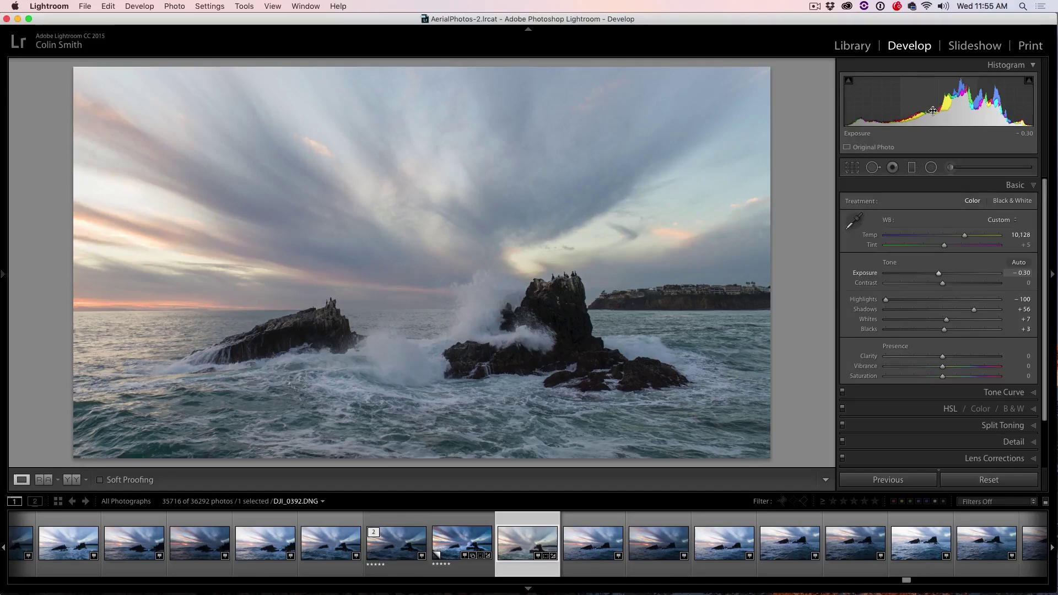
drag(936, 105, 885, 102)
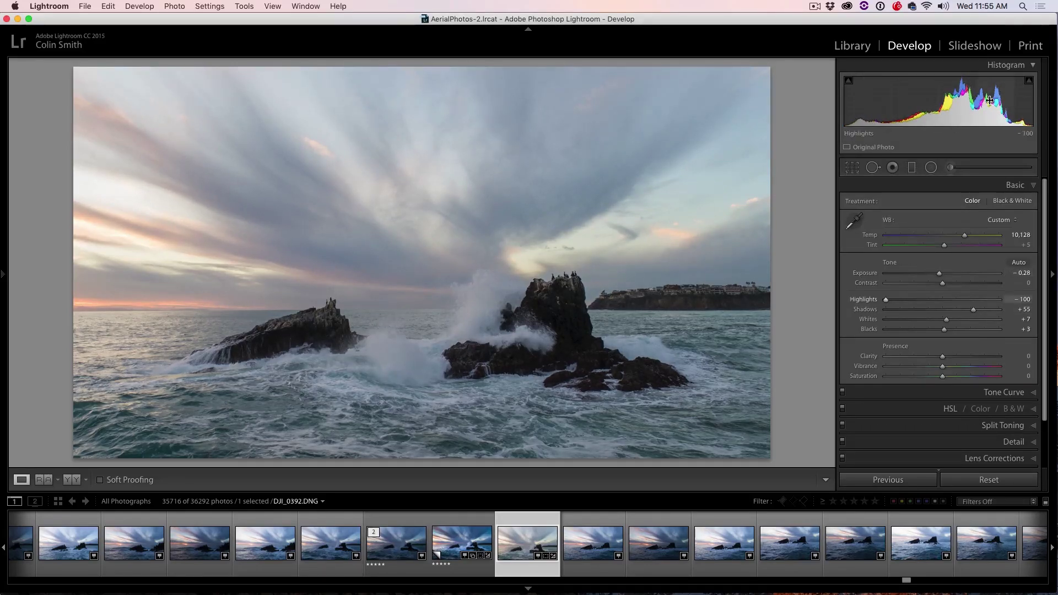
mouse_move(983, 103)
mouse_down()
mouse_move(995, 103)
mouse_move(969, 102)
mouse_up()
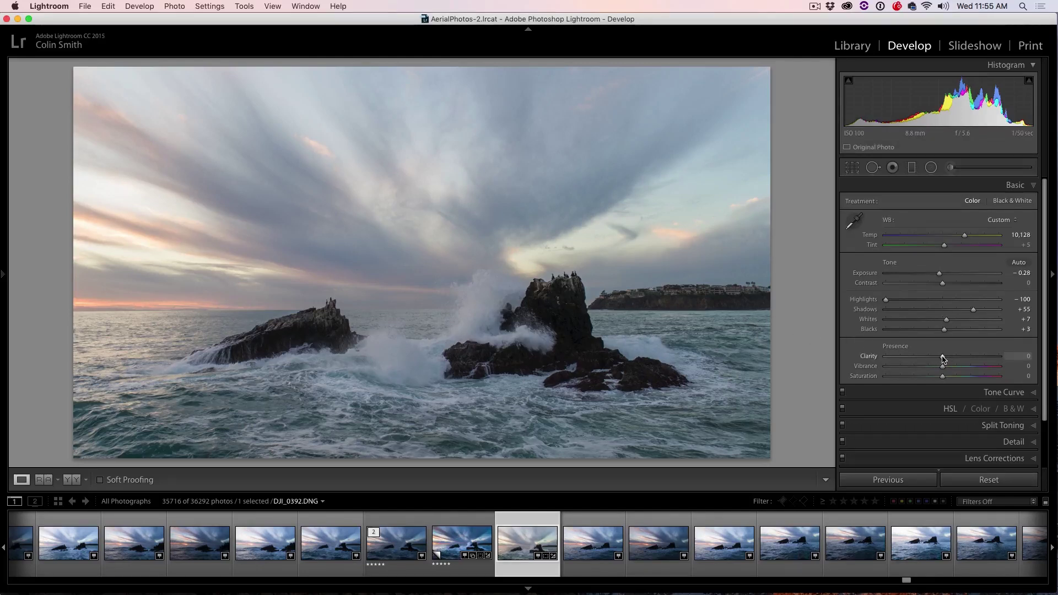
- Set Clarity to +13 and Vibrance to +15, then compare Before/After
mouse_move(942, 359)
mouse_down()
mouse_move(1006, 353)
mouse_move(949, 355)
mouse_up()
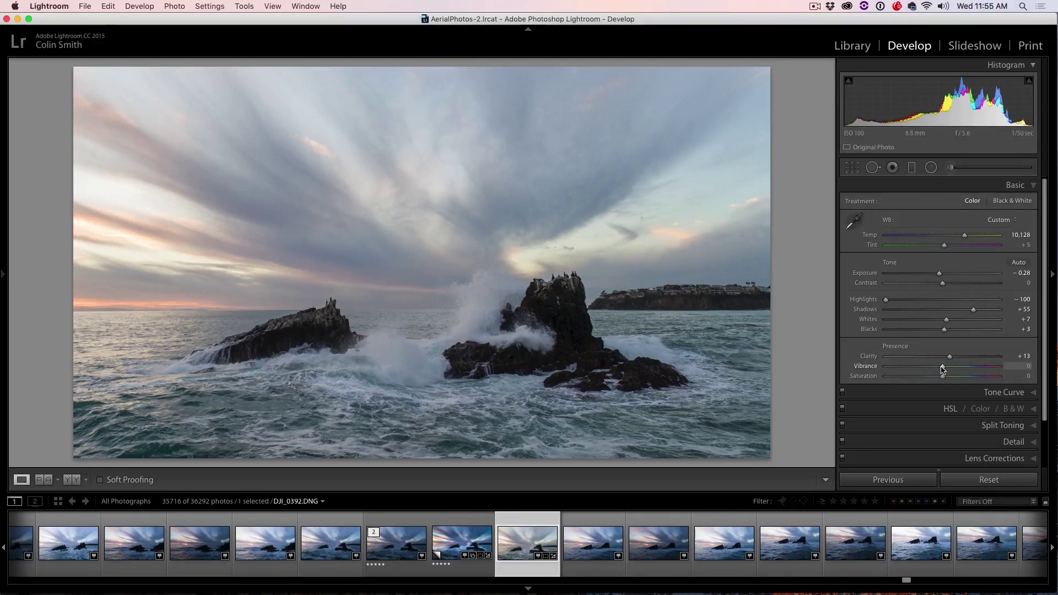
mouse_move(942, 368)
mouse_down()
mouse_move(961, 367)
mouse_move(950, 367)
mouse_up()
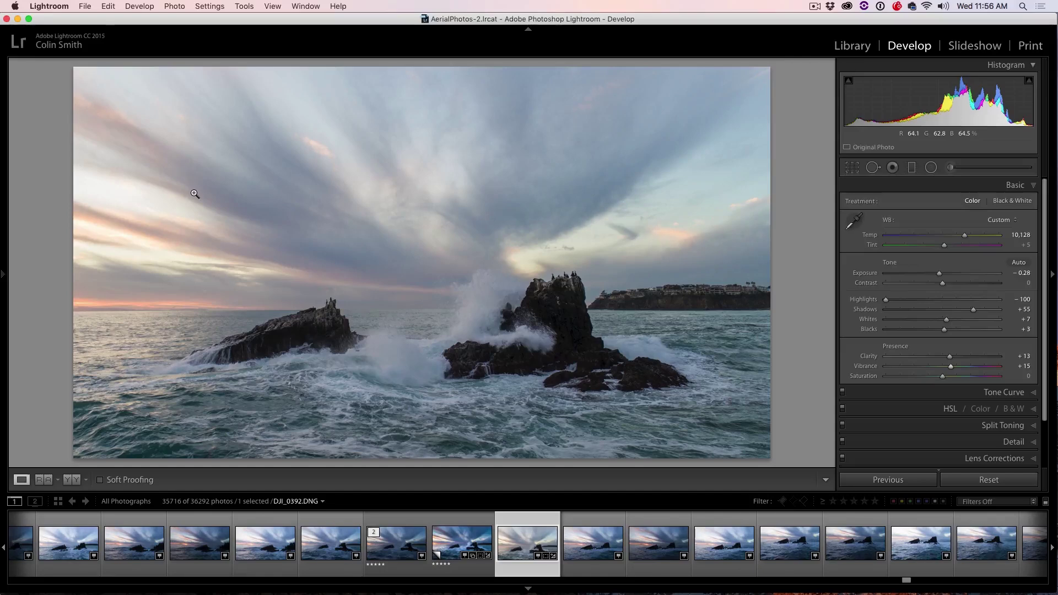
key(backslash)
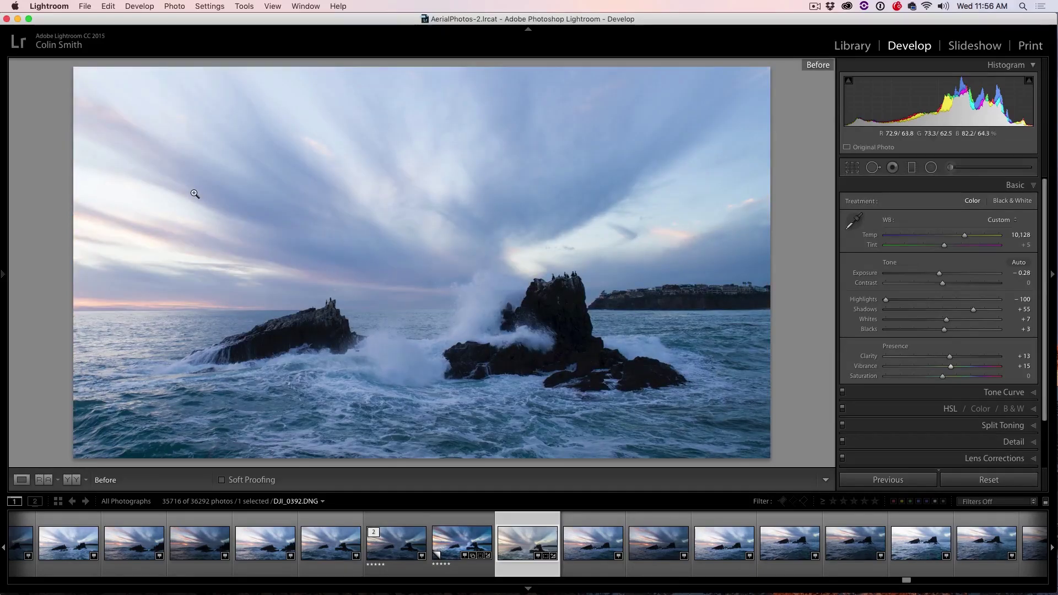
key(backslash)
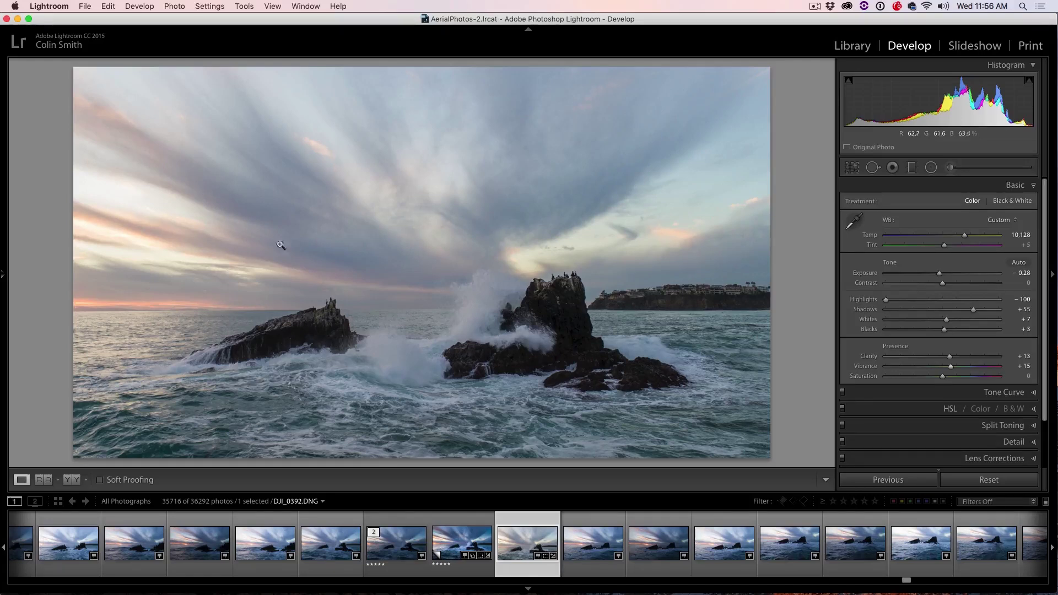
- Draw a graduated filter down from the sky top that darkens exposure and sets Highlights to −100
click(912, 168)
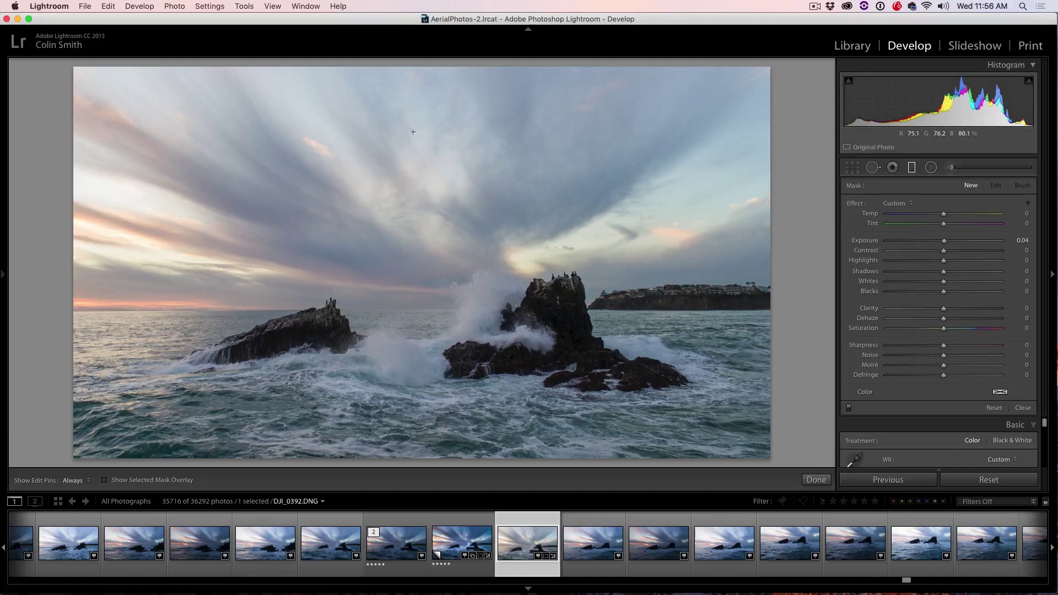
drag(412, 136, 413, 301)
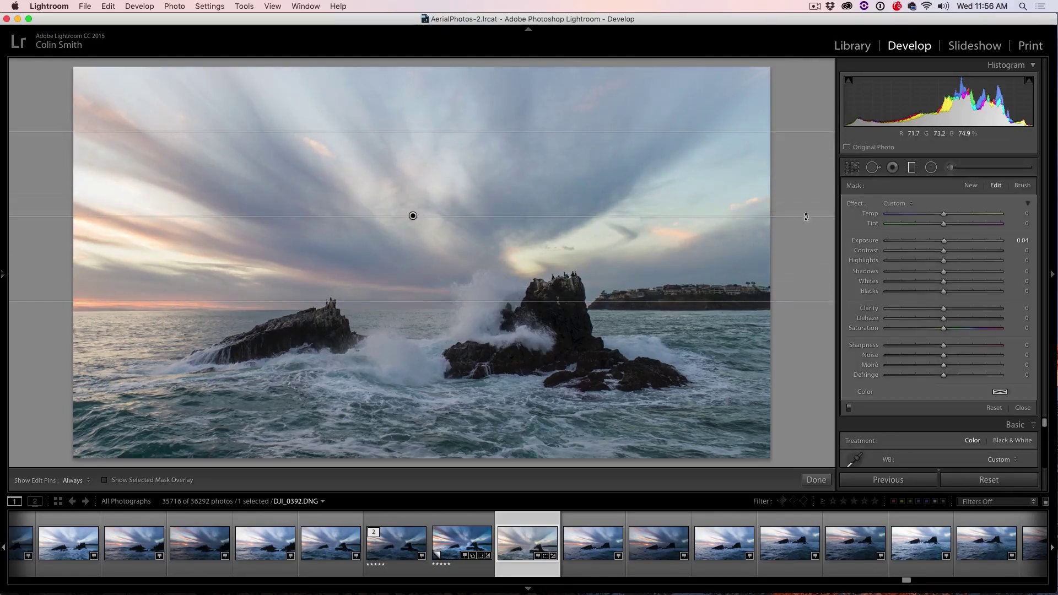
drag(944, 241, 932, 240)
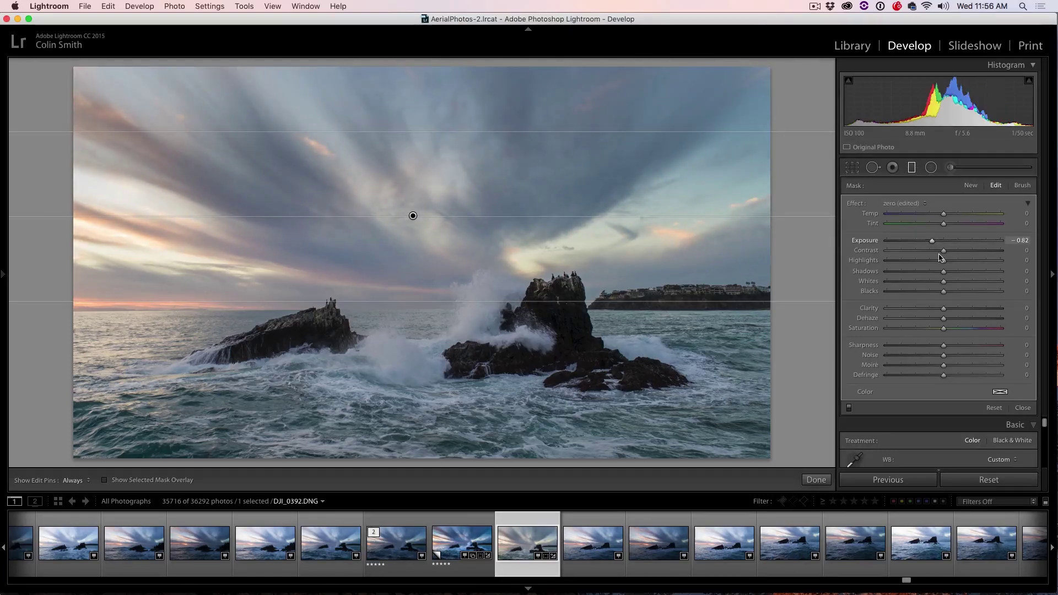
drag(944, 275, 887, 261)
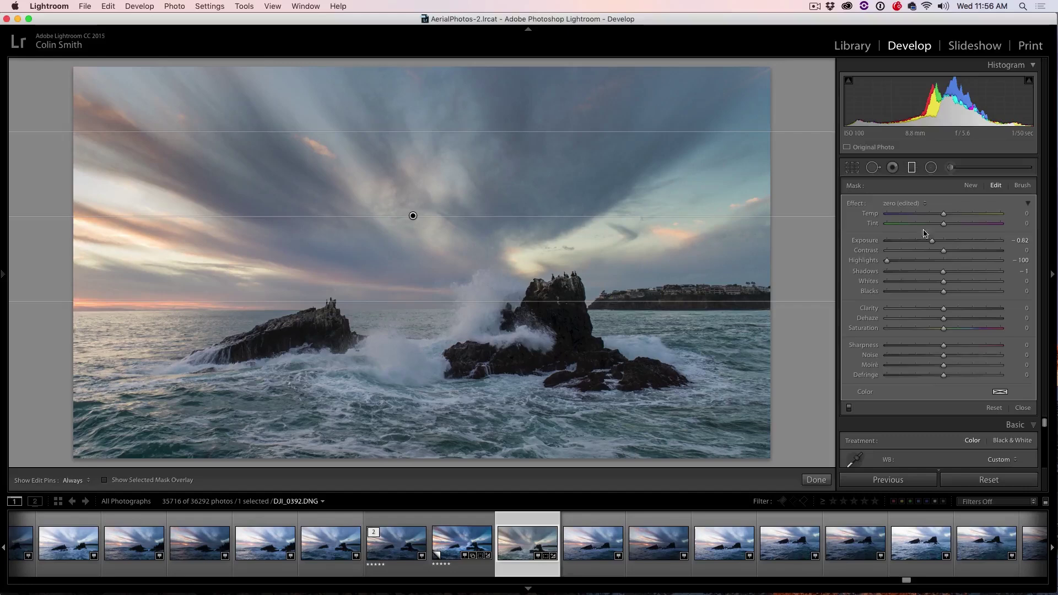
drag(931, 240, 904, 242)
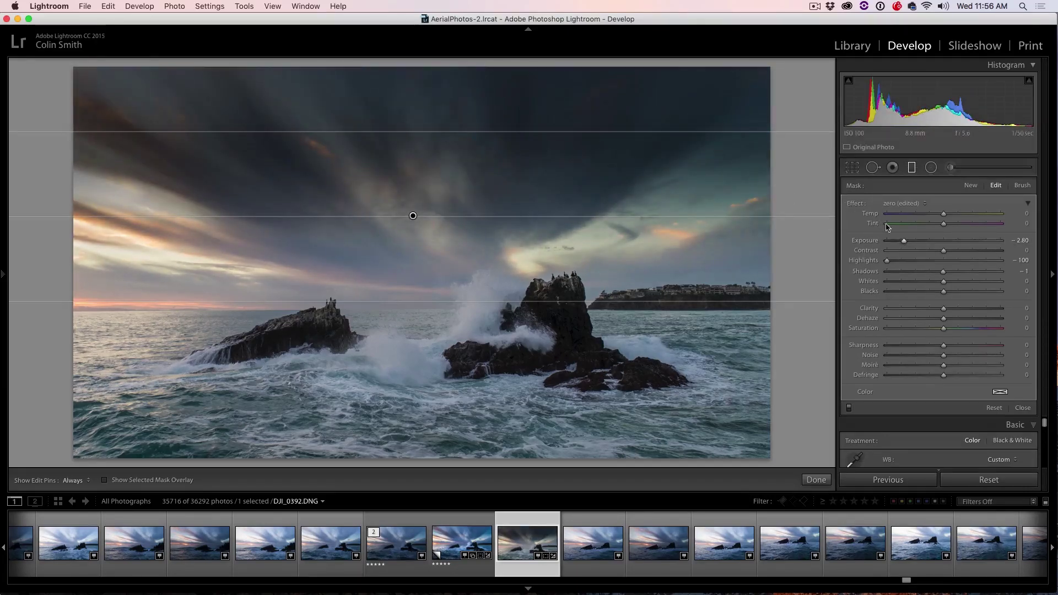
drag(903, 241, 922, 241)
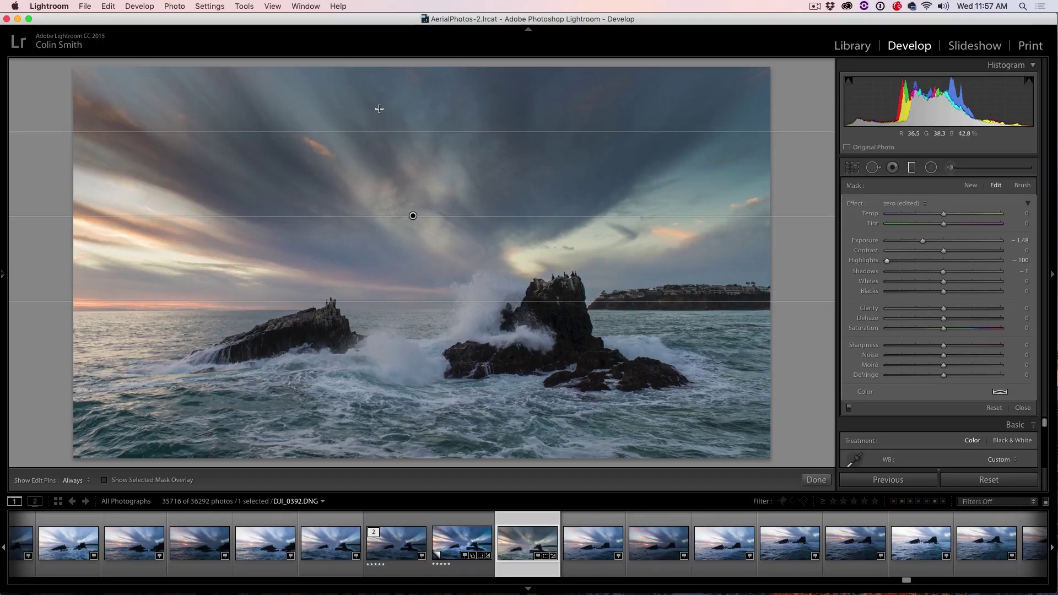
- Move the sky gradient lower, settle Exposure at −1.55 and cool Temp to −21
drag(407, 306, 403, 198)
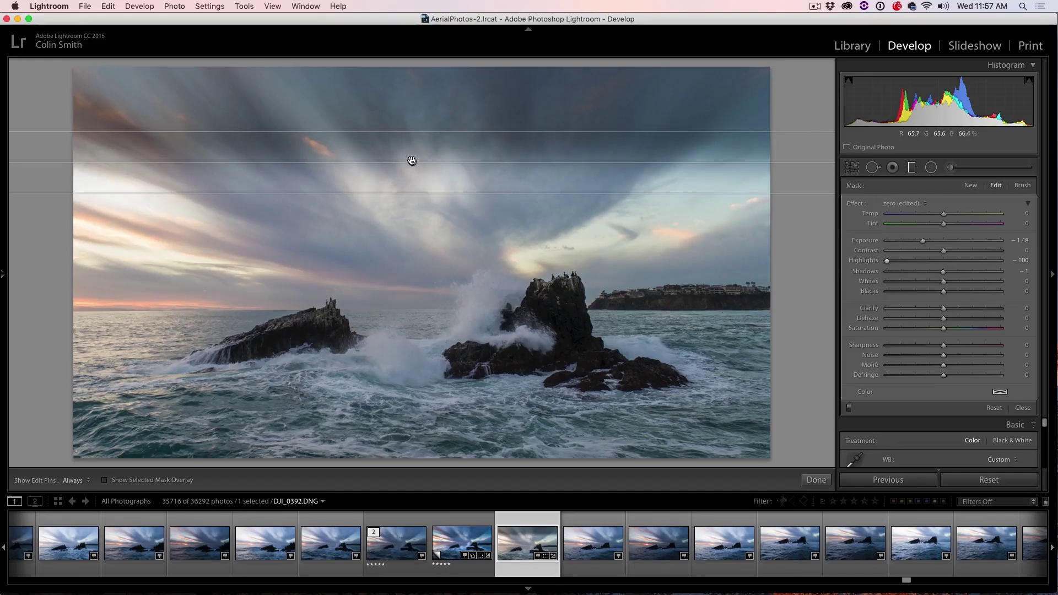
drag(409, 160, 405, 214)
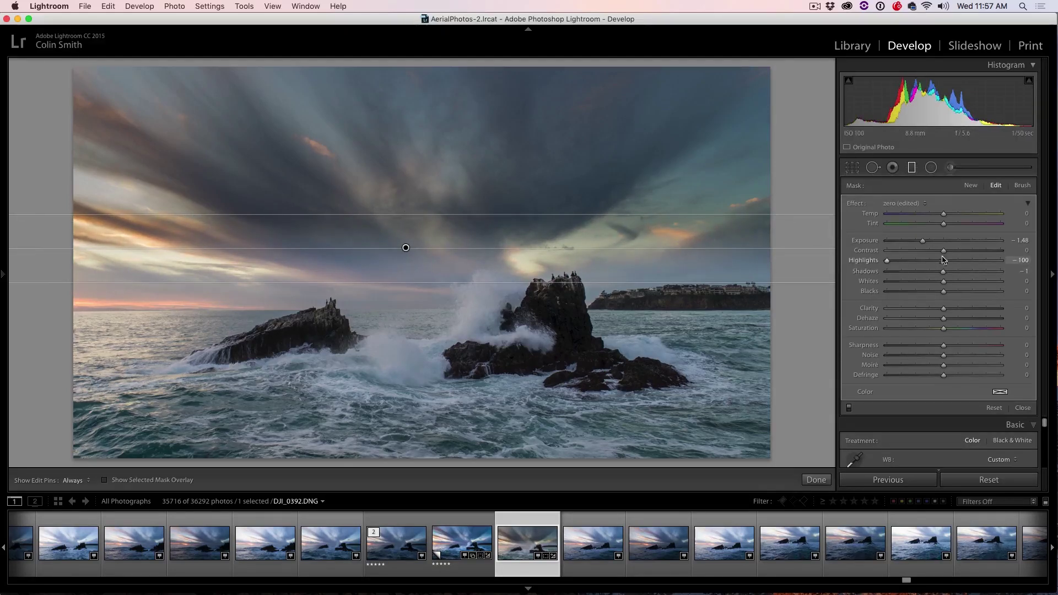
drag(929, 242, 923, 242)
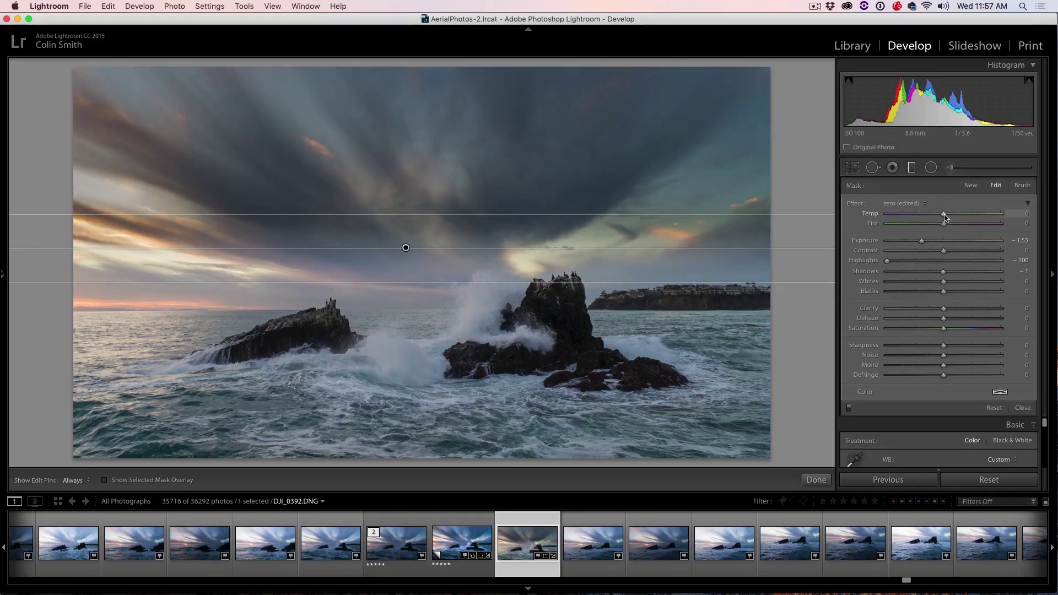
drag(944, 216, 938, 215)
drag(952, 216, 931, 210)
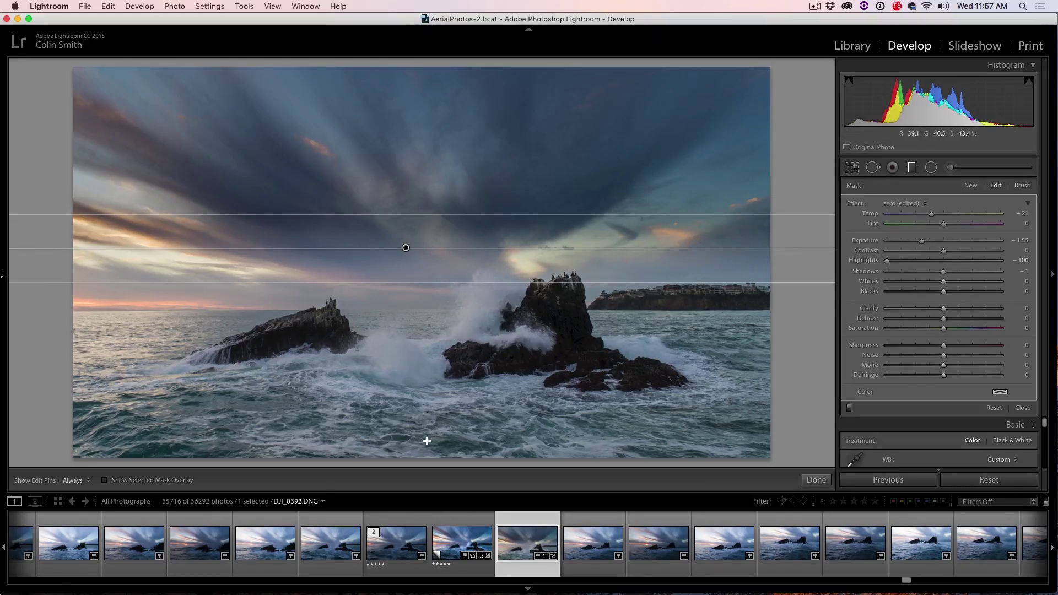
- Drag a second gradient up from the bottom edge and reset its sliders to neutral
drag(426, 450, 427, 363)
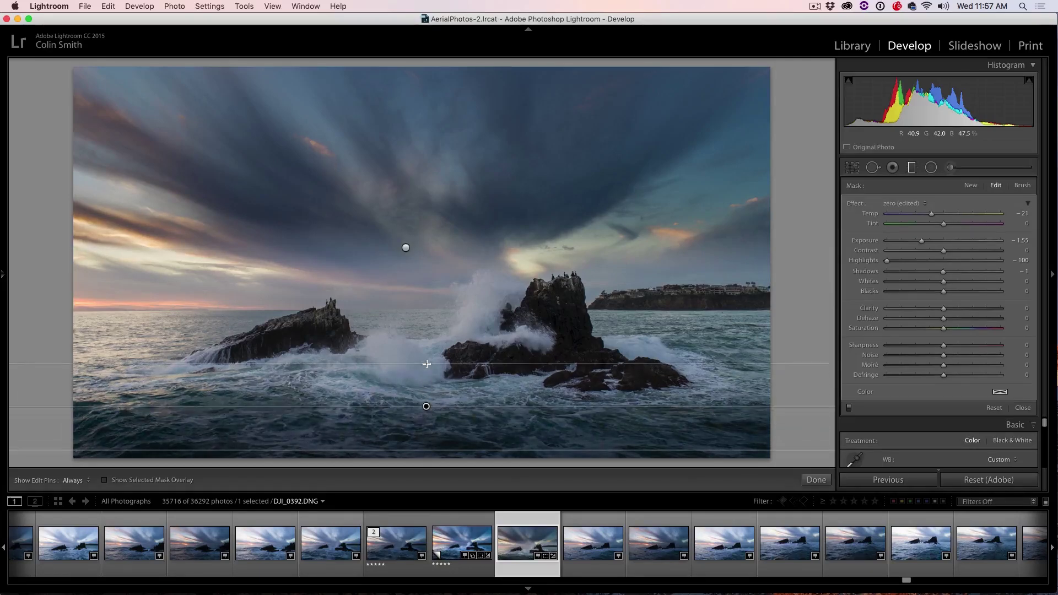
double_click(886, 261)
double_click(918, 242)
double_click(931, 214)
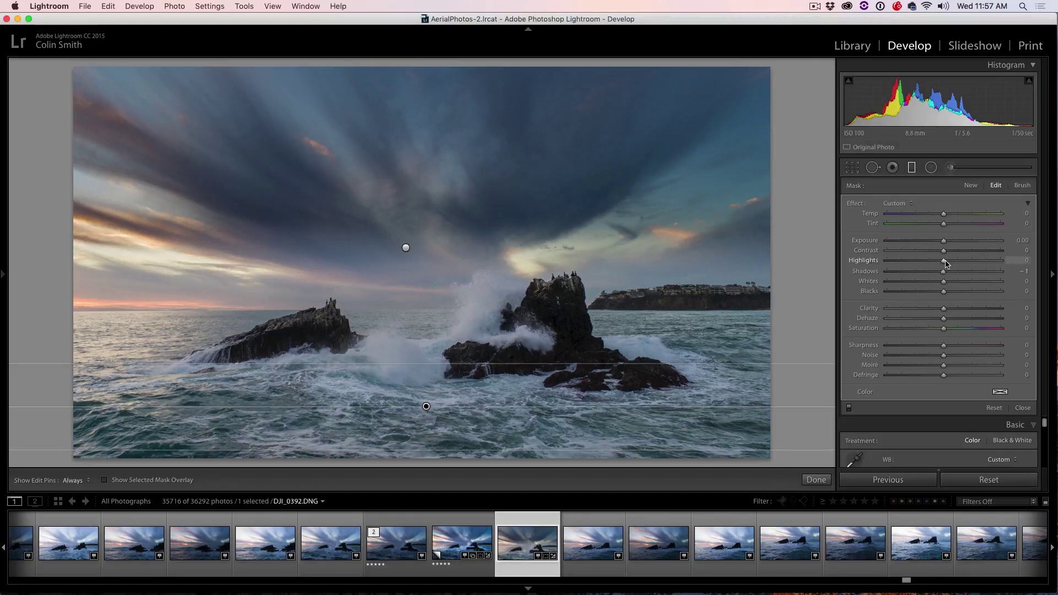
- Give the bottom gradient Highlights −96 and Exposure −0.23, and adjust its position
drag(943, 260, 911, 263)
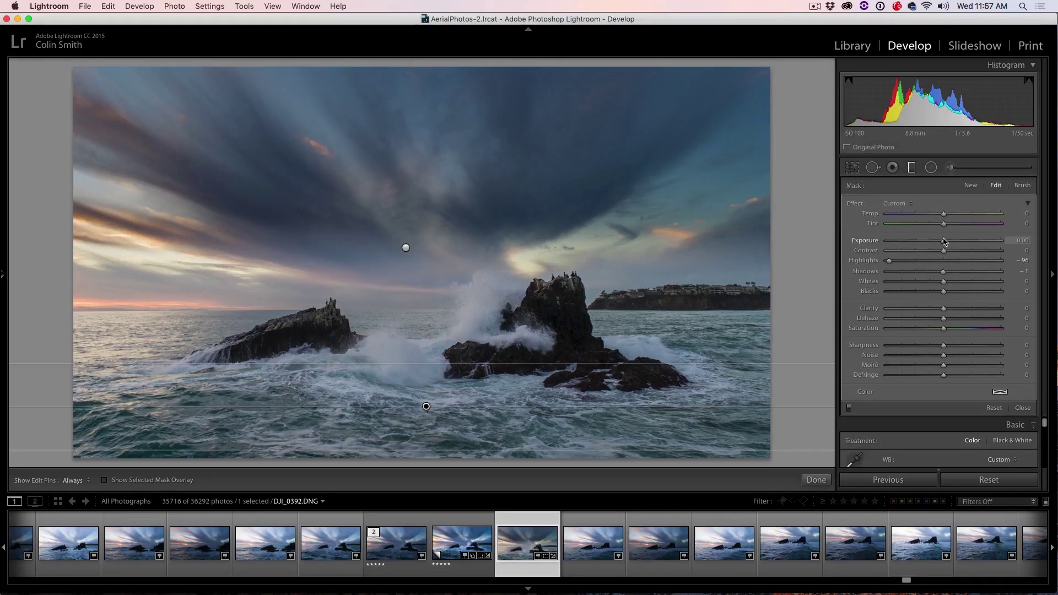
drag(943, 241, 941, 241)
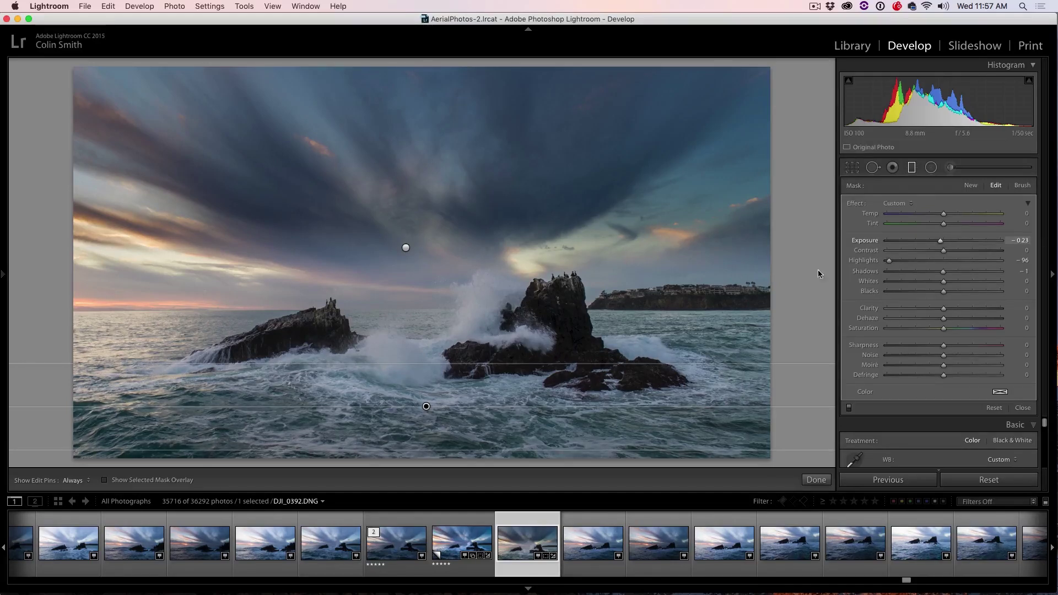
drag(551, 363, 552, 341)
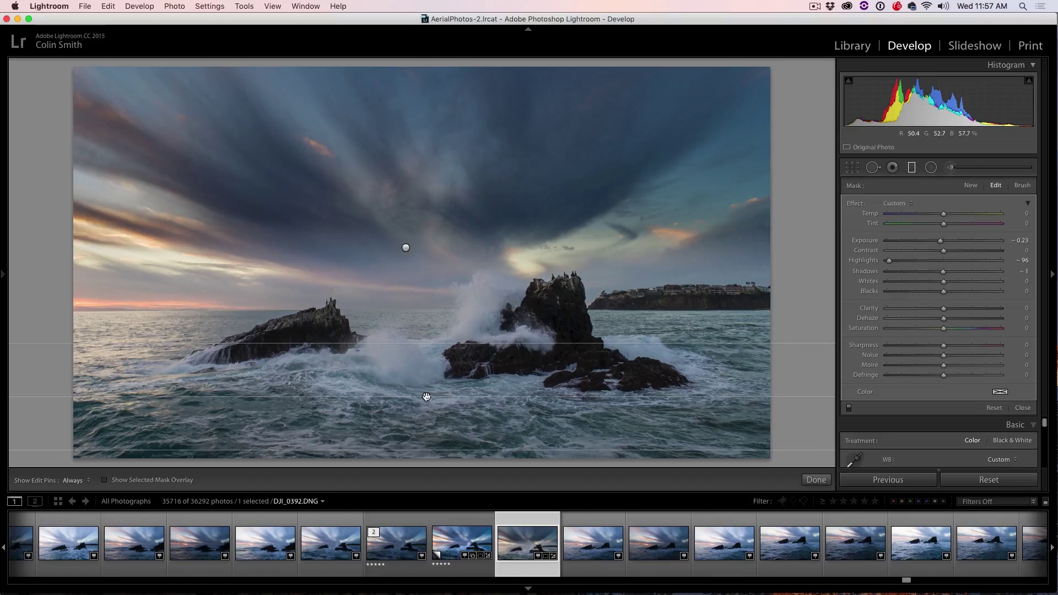
drag(426, 397, 426, 412)
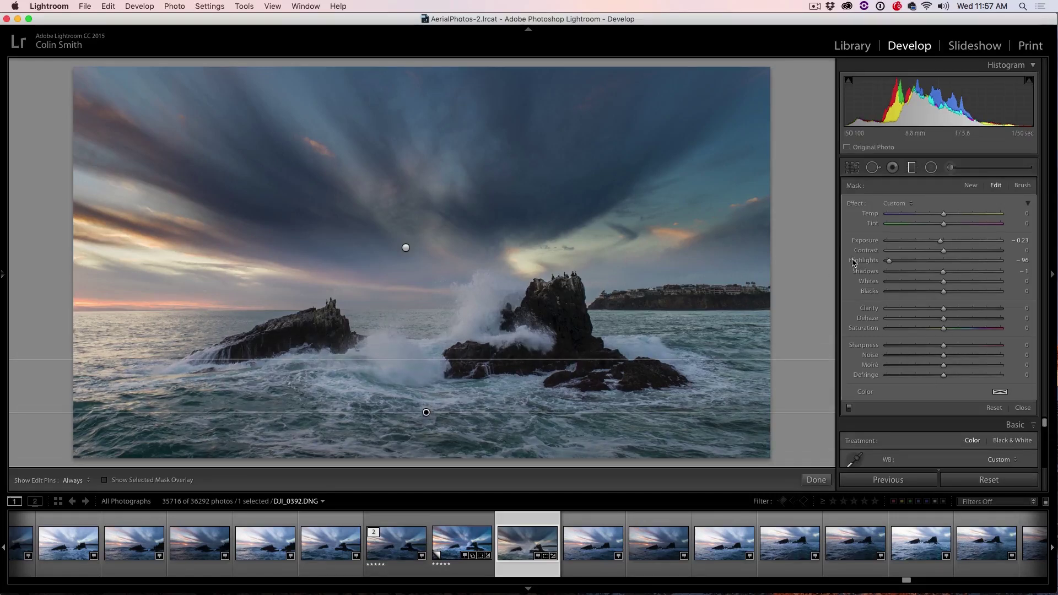
drag(943, 214, 924, 214)
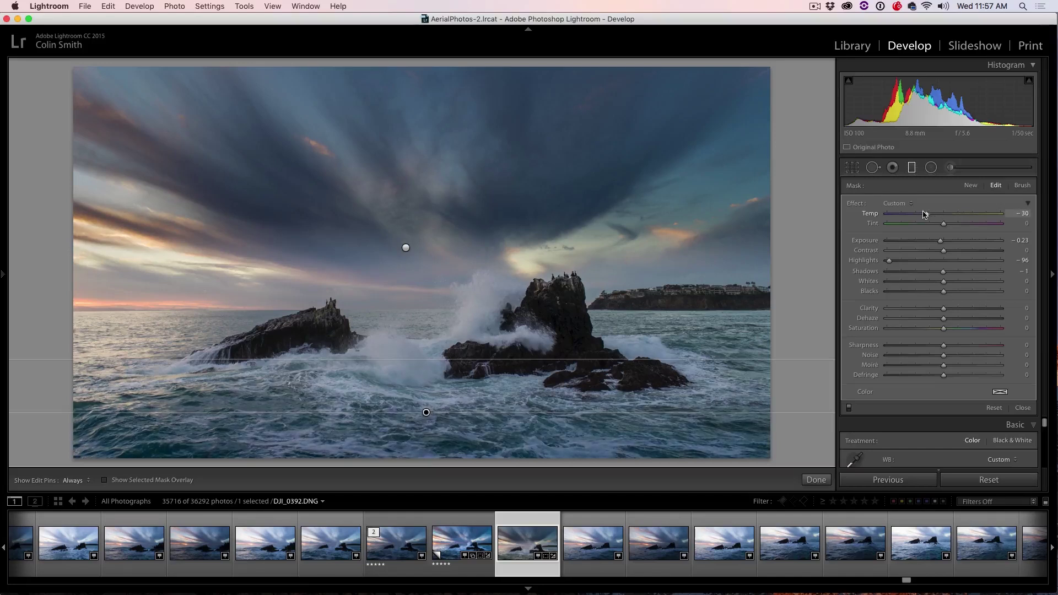
double_click(940, 213)
- Close the Graduated Filter and compare the before and after views of the photo
click(911, 168)
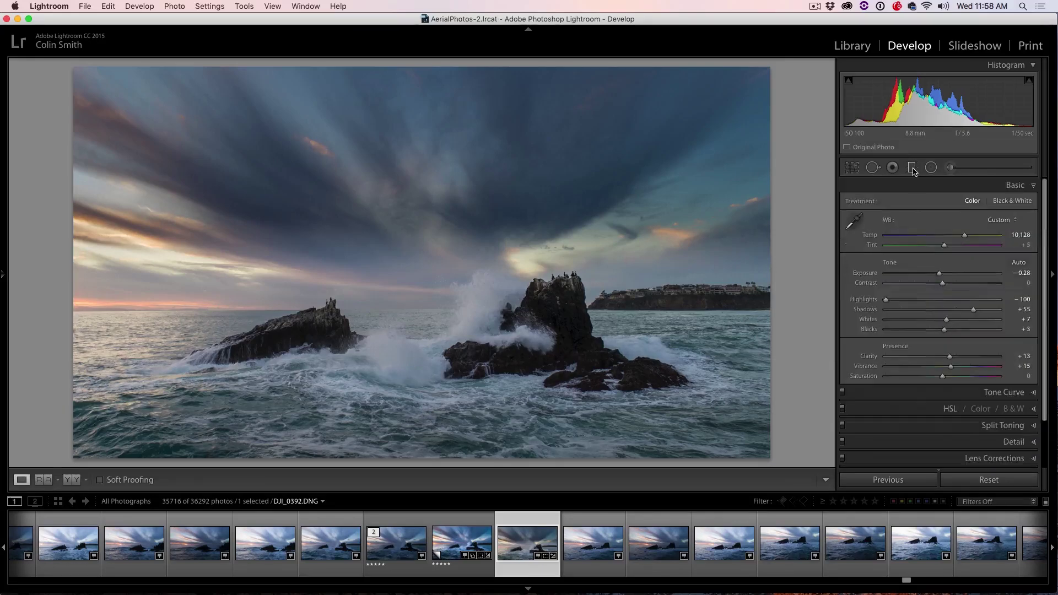
key(backslash)
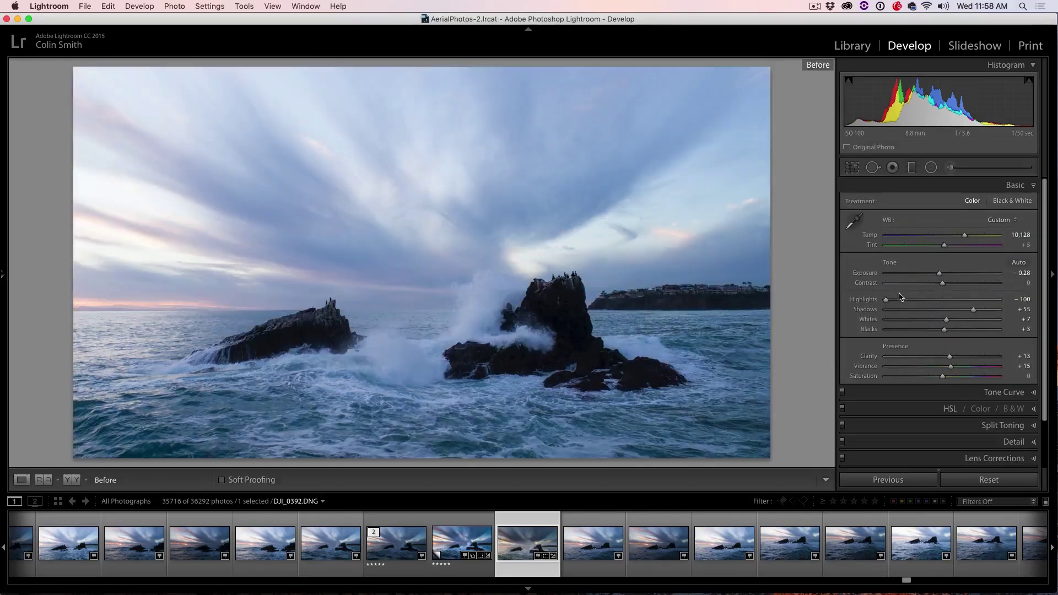
key(backslash)
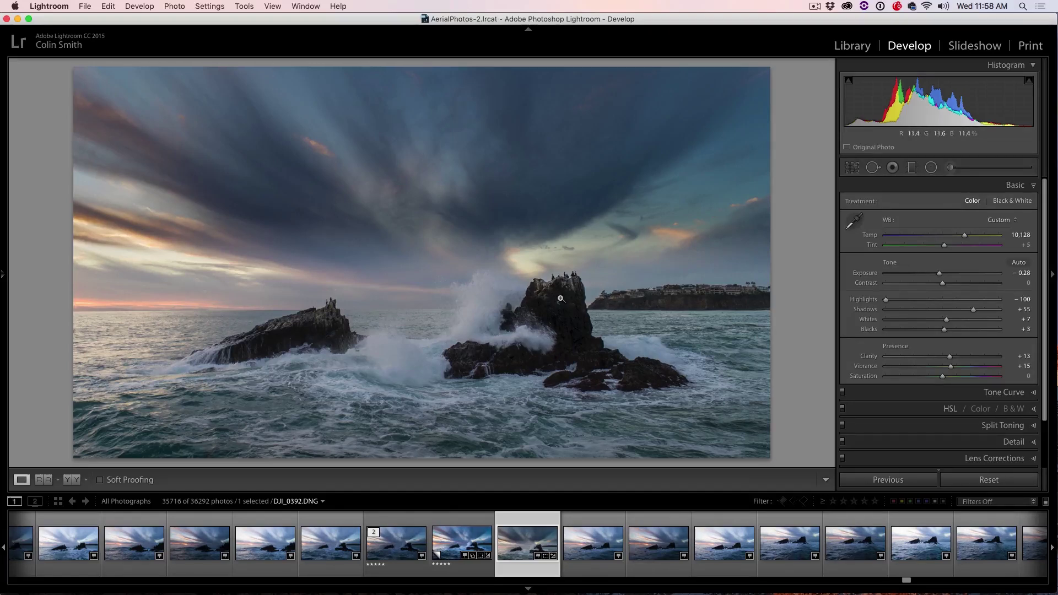
- Start an Adjustment Brush at Exposure +1.71, enlarged, then test and undo a sky stroke
click(951, 168)
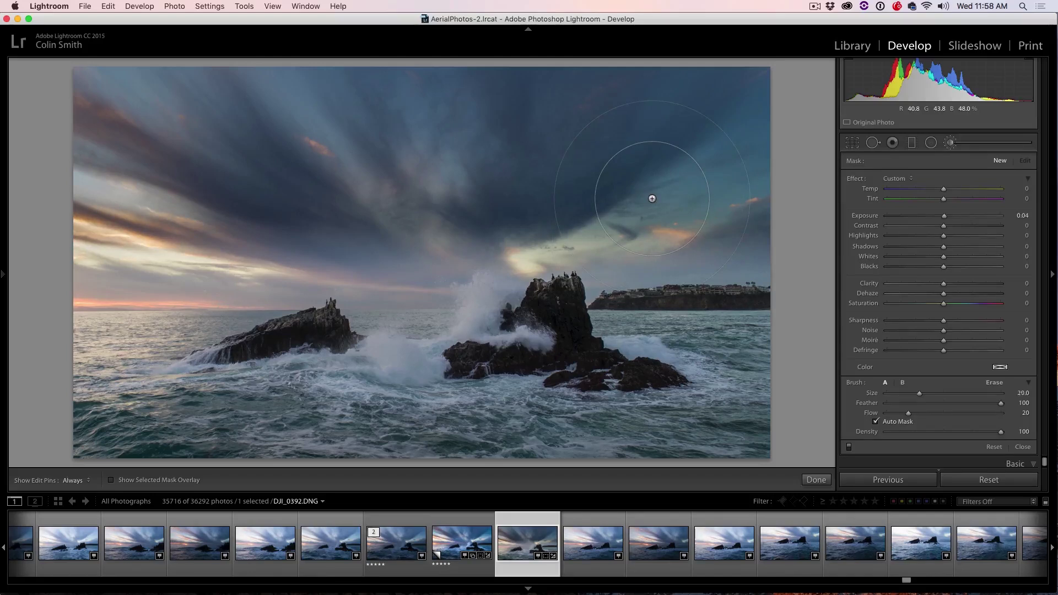
scroll(651, 199, down, 9)
scroll(652, 198, down, 3)
drag(895, 394, 906, 395)
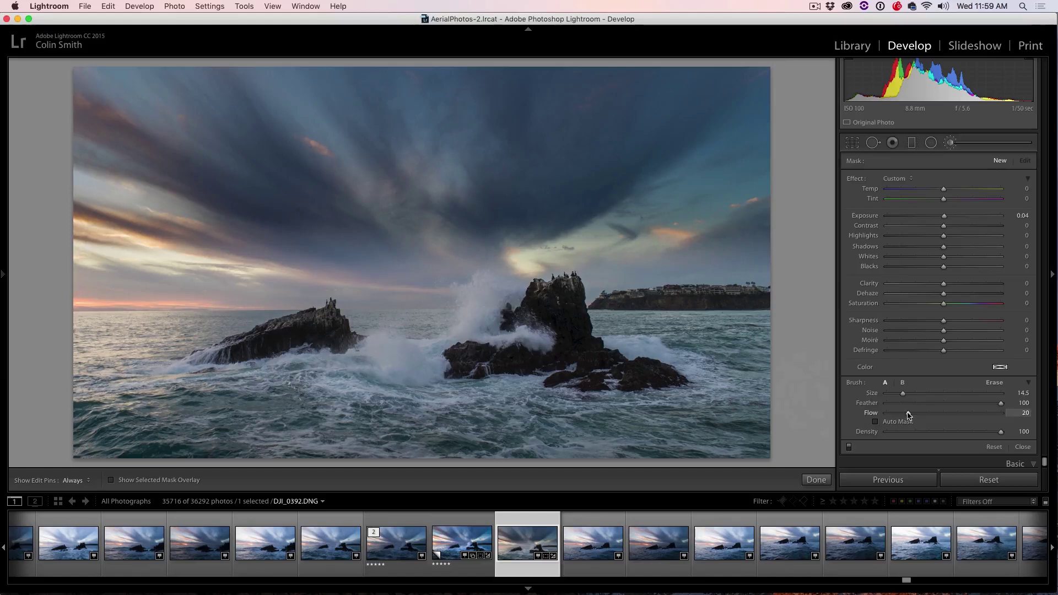
drag(908, 412, 1004, 416)
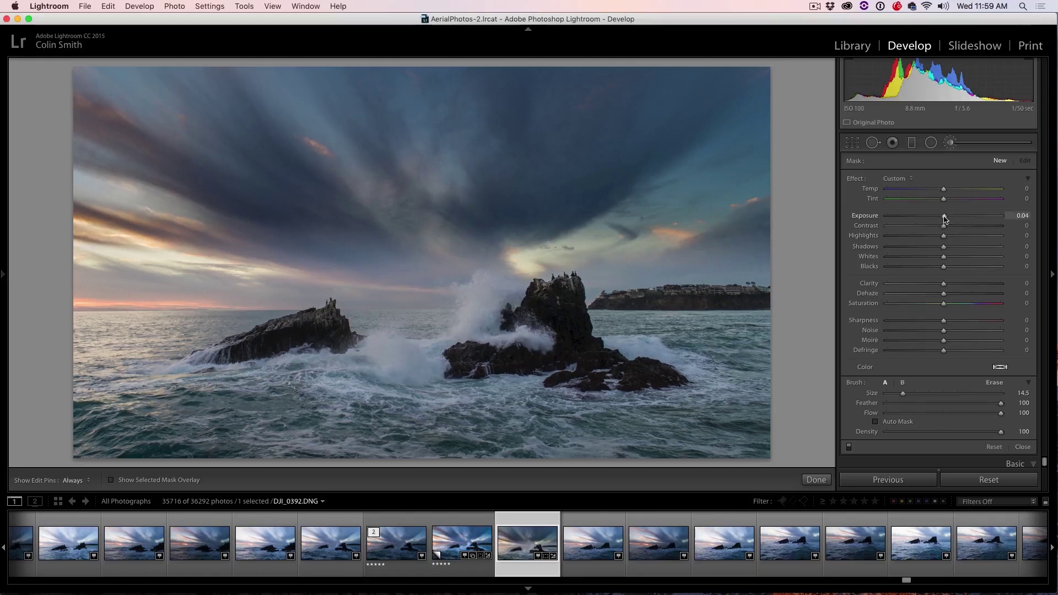
drag(944, 218, 968, 219)
mouse_move(323, 257)
mouse_down()
mouse_move(347, 223)
mouse_move(425, 183)
mouse_move(501, 276)
mouse_up()
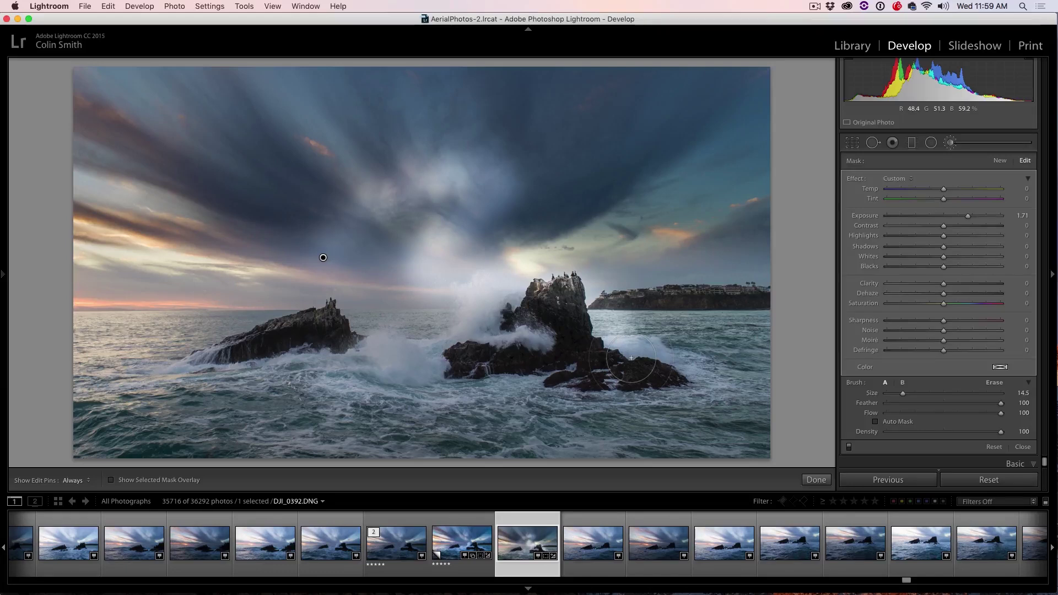
key(super+z)
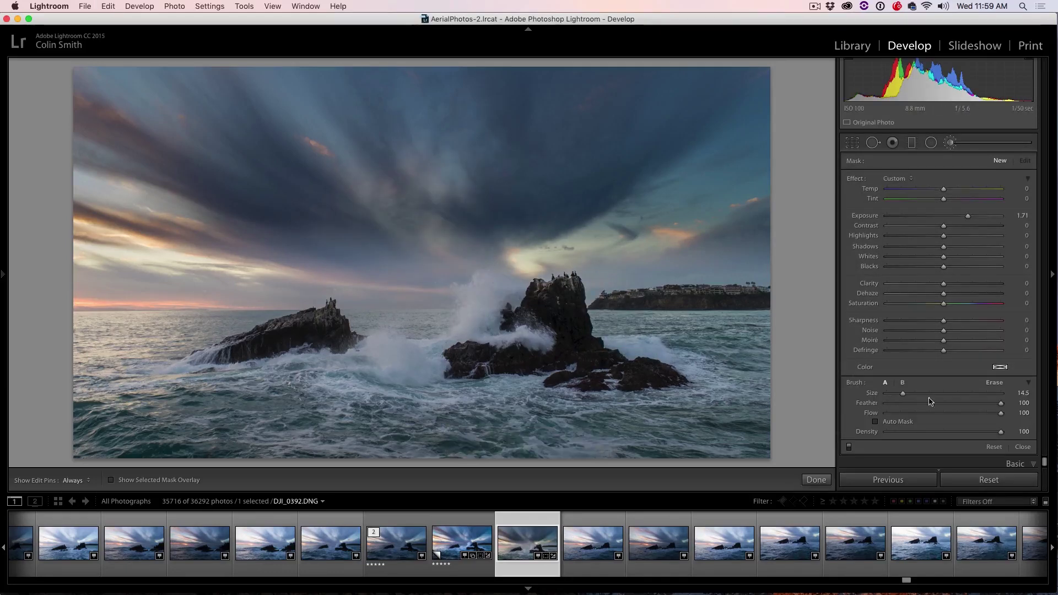
- Lower the brush Flow to about 15, testing and undoing brightening strokes near the horizon
drag(999, 413, 985, 413)
drag(922, 417, 893, 415)
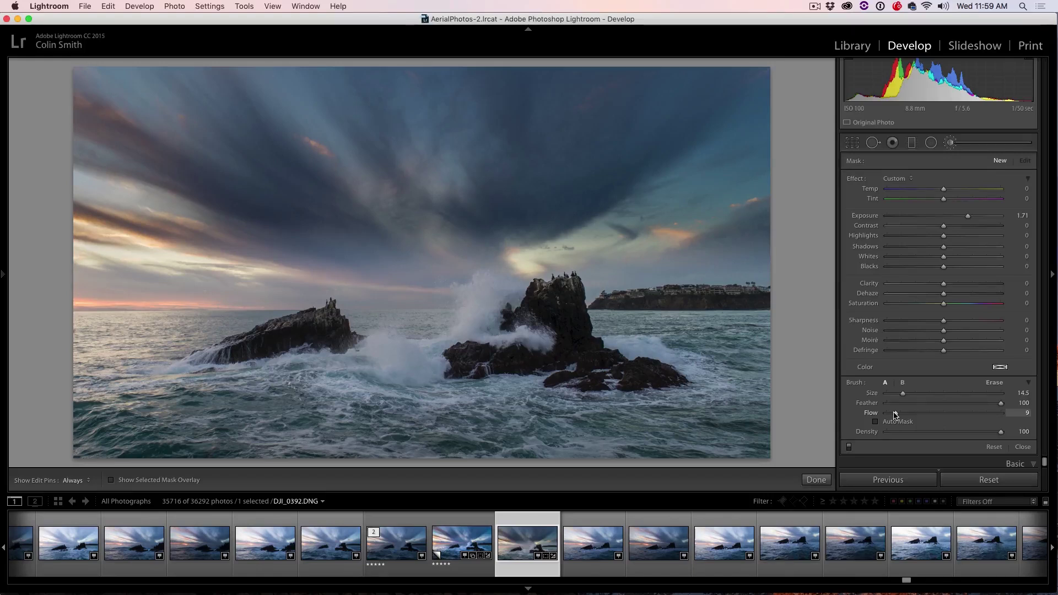
key(h)
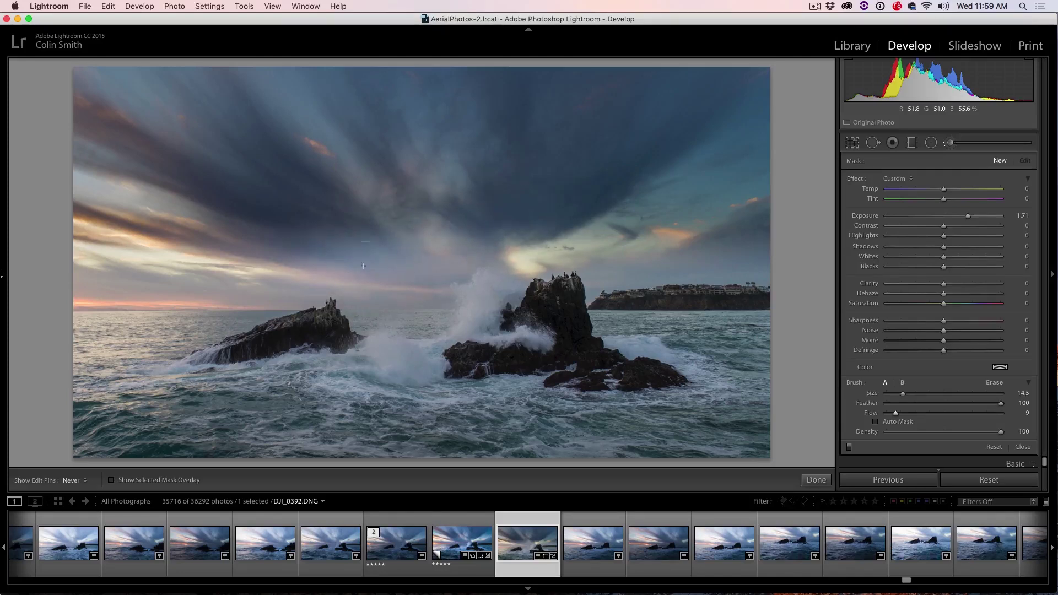
drag(326, 267, 241, 324)
key(super+z)
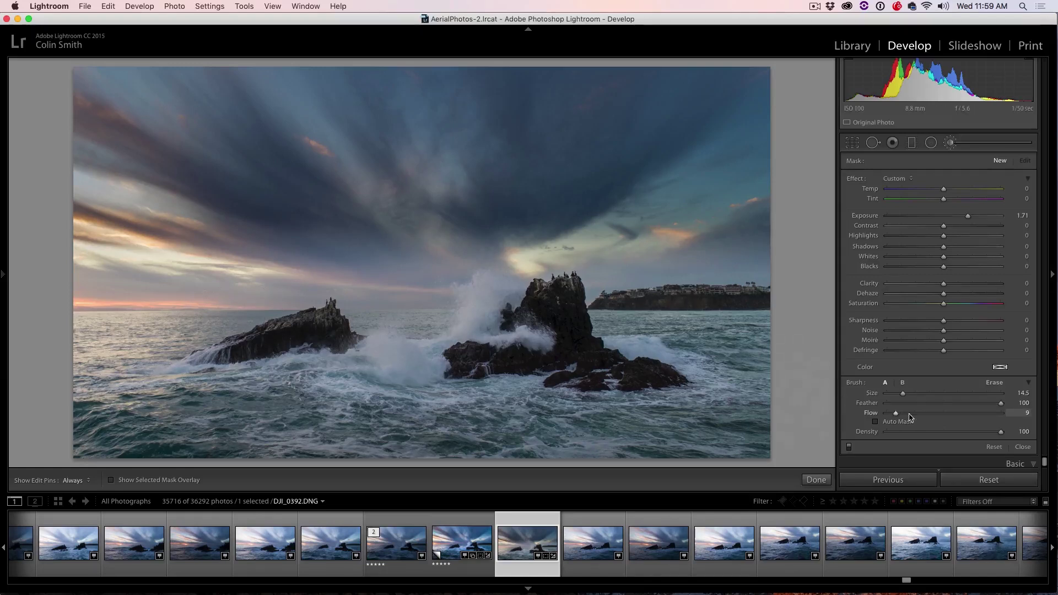
drag(896, 414, 904, 416)
key(h)
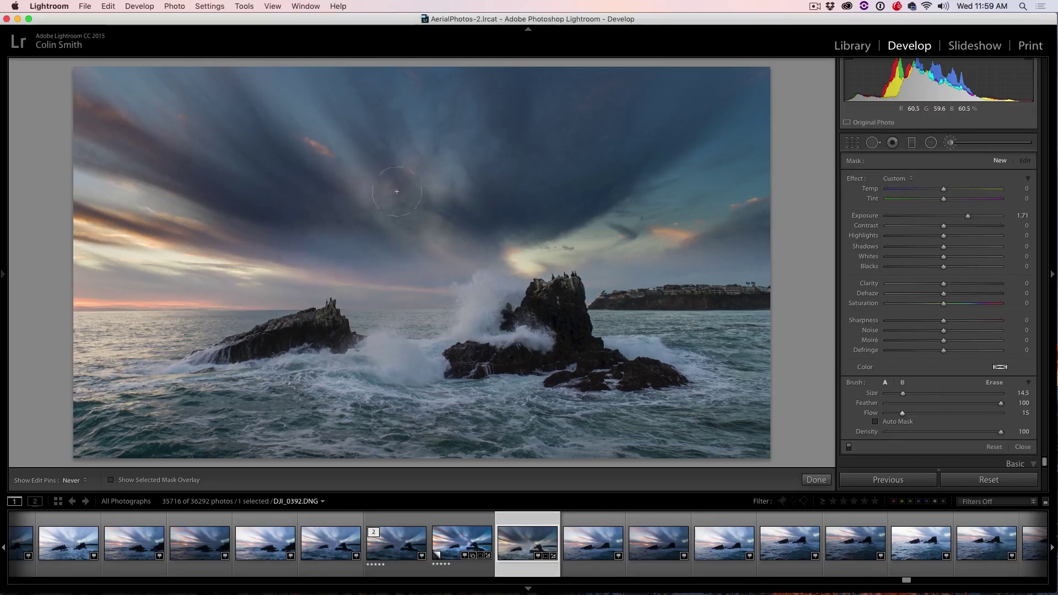
key(h)
click(278, 293)
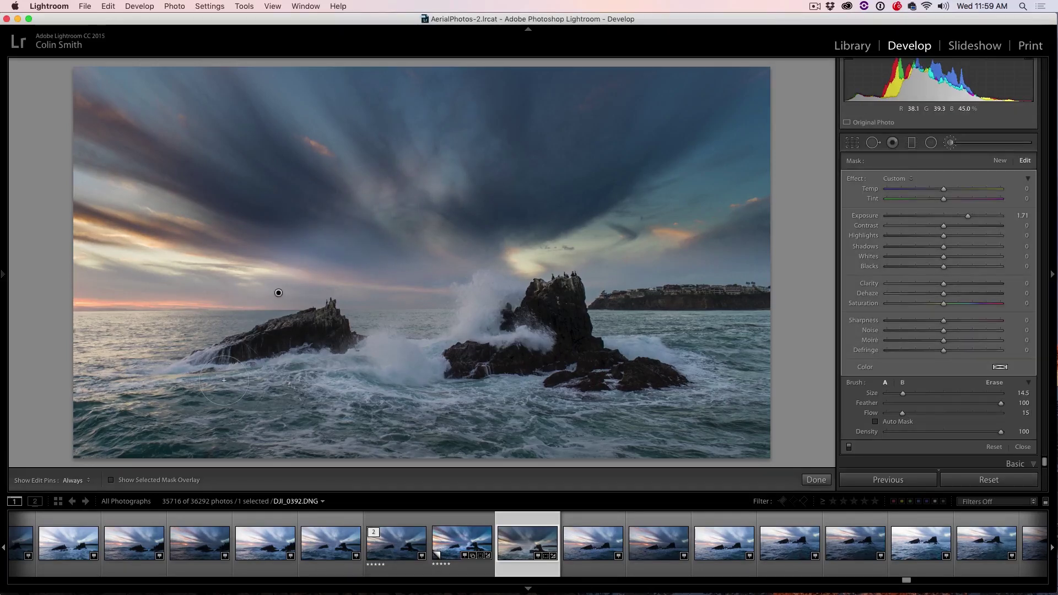
key(cmd+z)
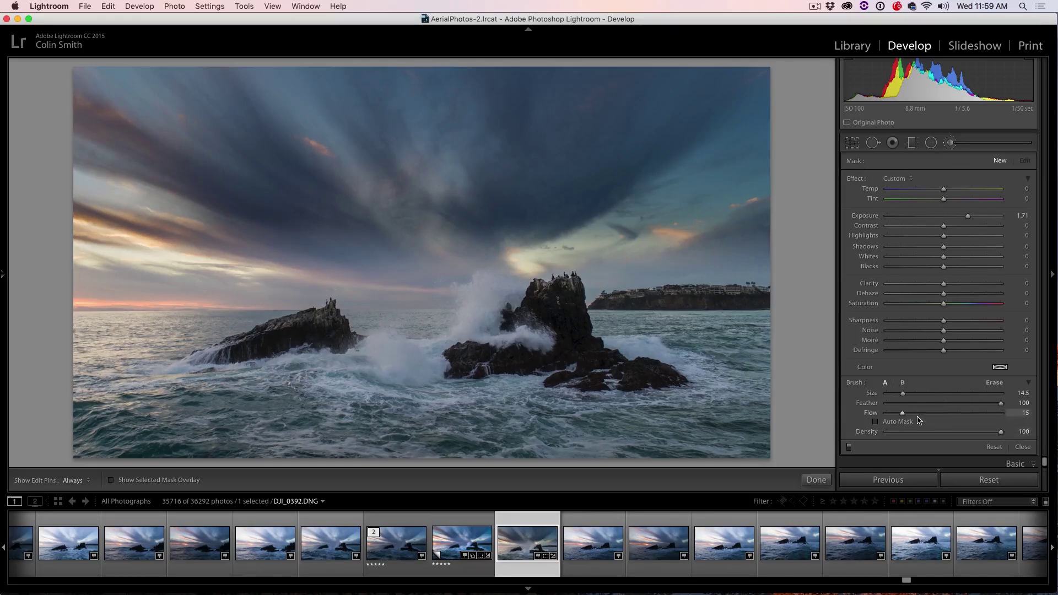
- Set Flow to 20, shrink the brush to 6, and brighten the wave spray between rocks
drag(903, 416, 905, 417)
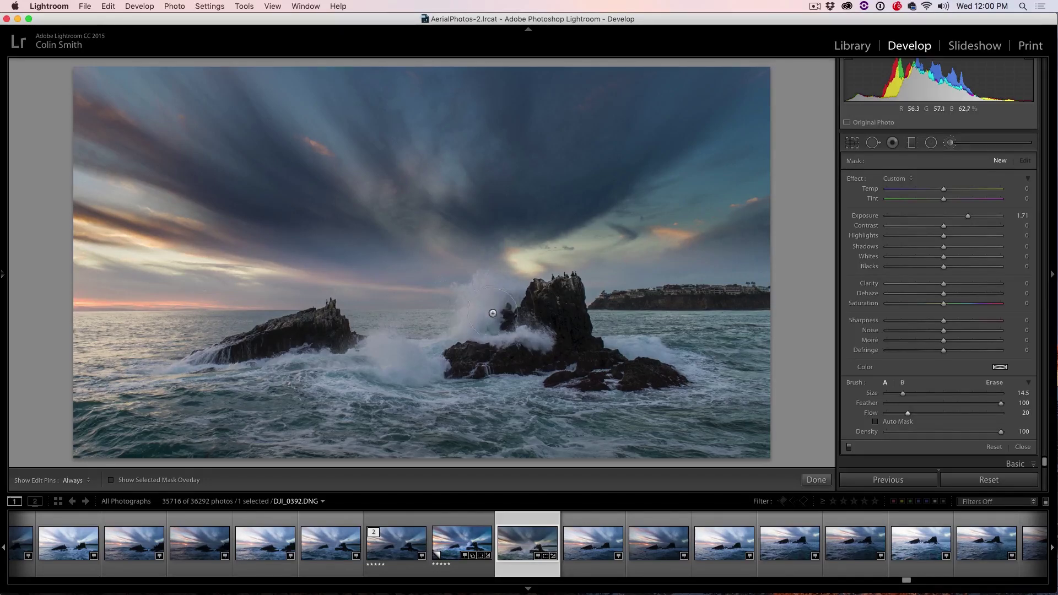
key(bracketleft)
key(bracketleft)
key(bracketleft)
key(bracketleft)
key(h)
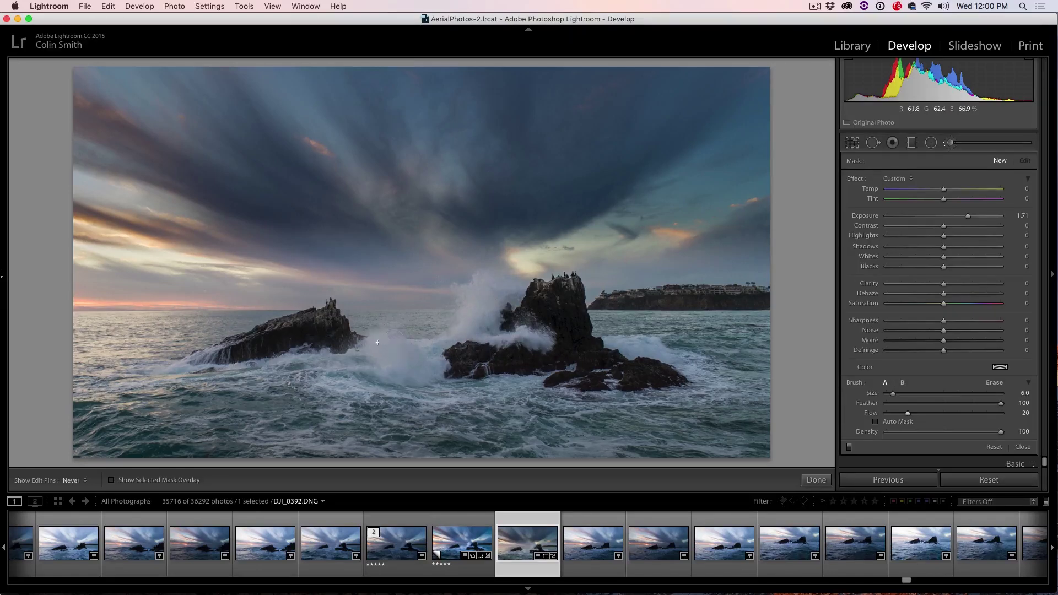
drag(409, 348, 469, 303)
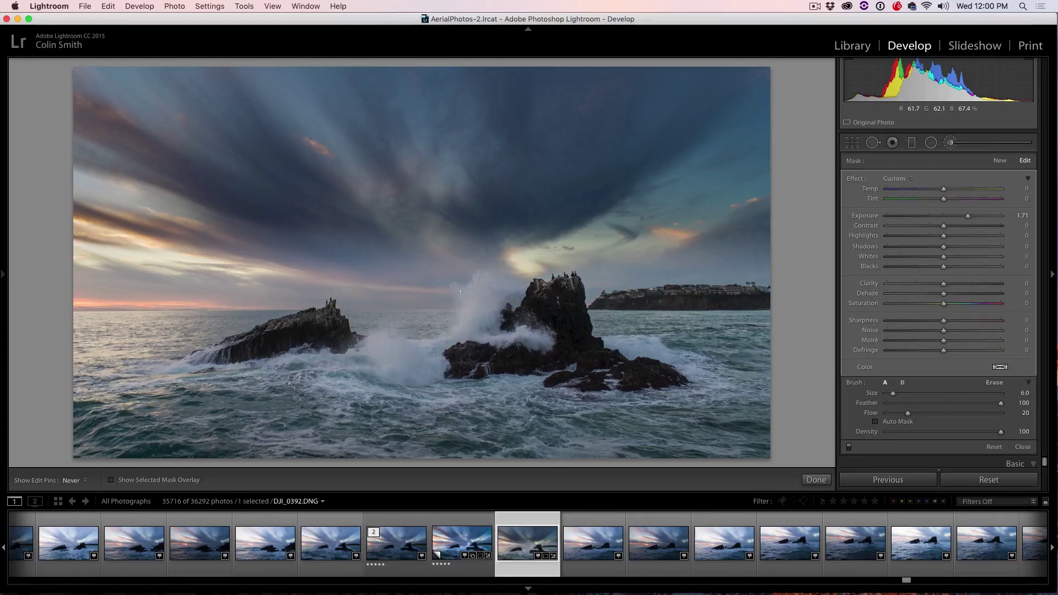
key(h)
key(h)
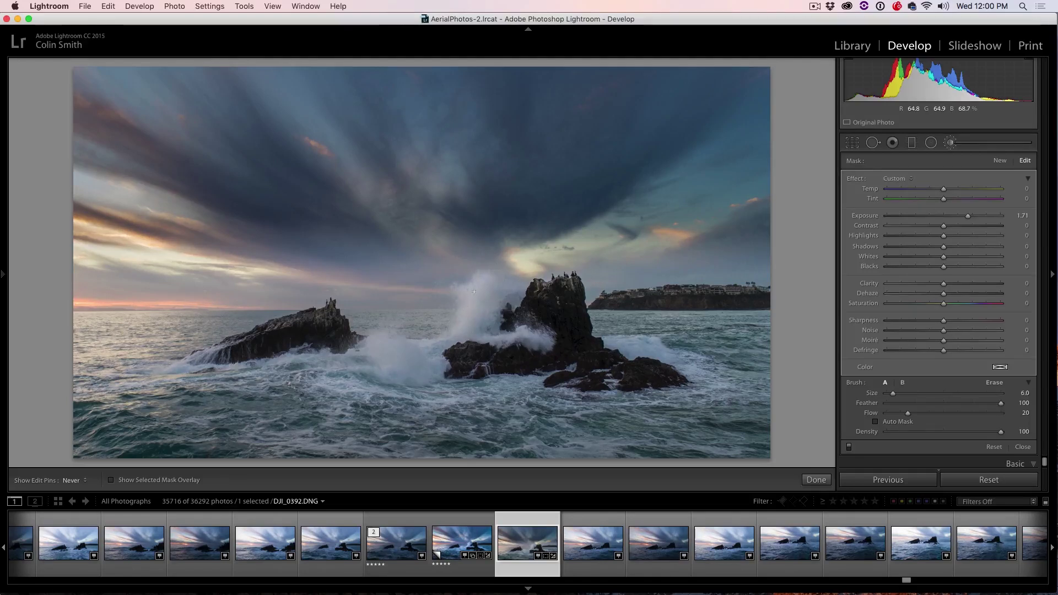
key(h)
key(h)
- Shrink the brush to 2, then enlarge it to 7 and brighten the rock
key(bracketleft)
key(bracketleft)
key(bracketleft)
key(bracketleft)
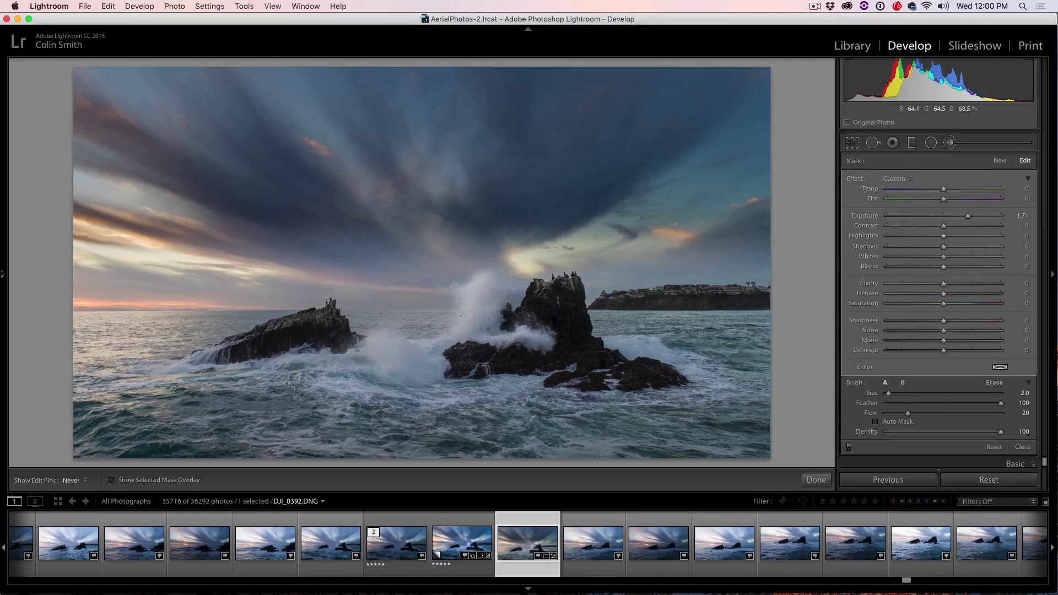
key(h)
key(h)
key(h)
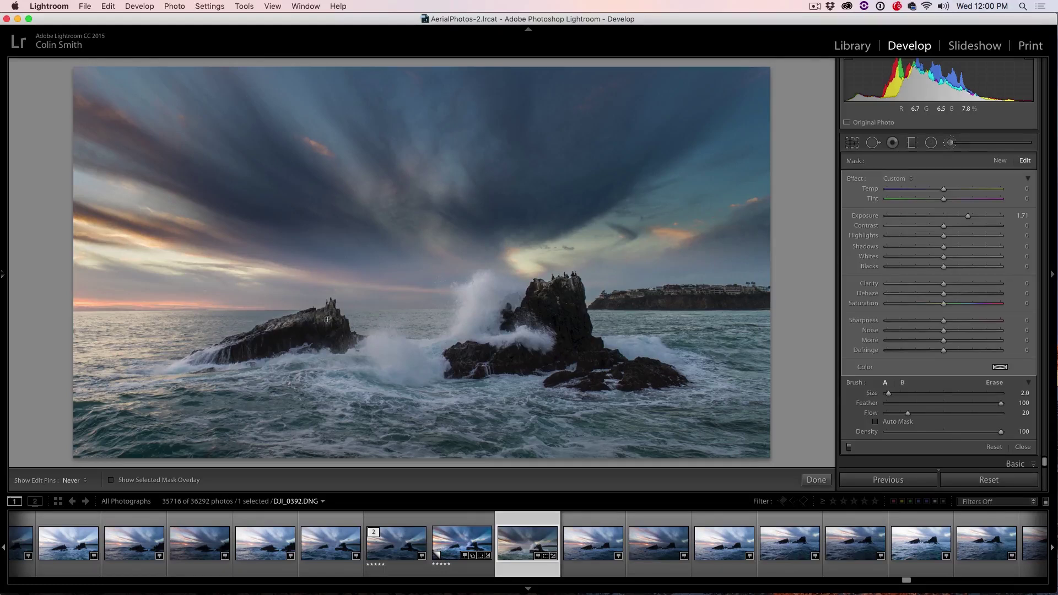
key(h)
key(h)
key(h)
key(bracketright)
key(h)
mouse_move(484, 364)
mouse_down()
mouse_move(506, 351)
mouse_move(469, 367)
mouse_move(554, 353)
mouse_move(479, 368)
mouse_move(561, 350)
mouse_move(474, 348)
mouse_move(560, 340)
mouse_move(570, 319)
mouse_move(569, 356)
mouse_up()
key(h)
key(h)
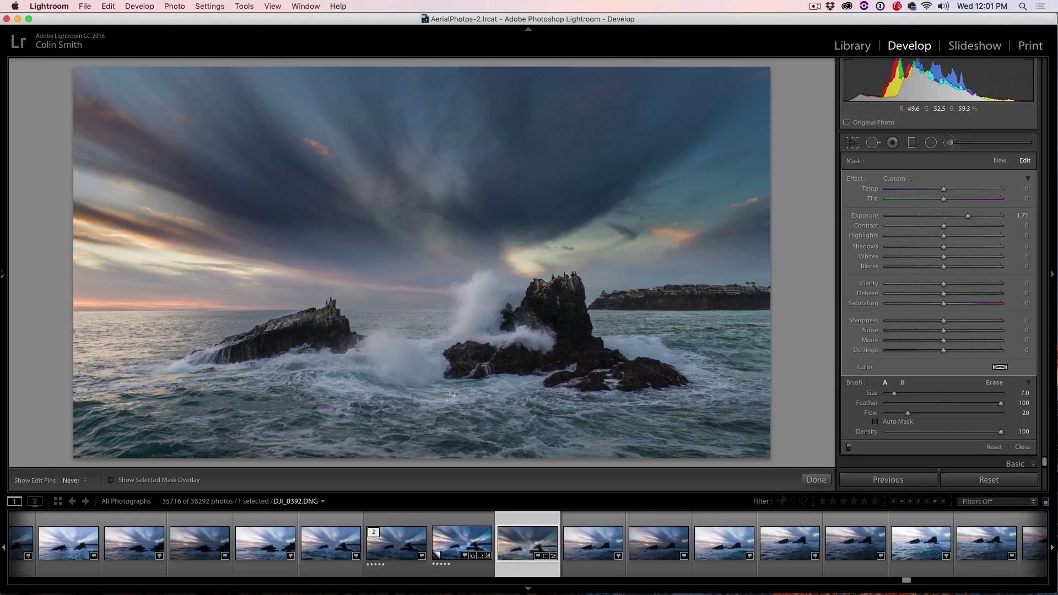
- Enlarge the brush to 23, then 18, dodging the right rock, sky and sea
key(h)
key(bracketright)
key(bracketright)
key(bracketright)
key(bracketright)
key(bracketright)
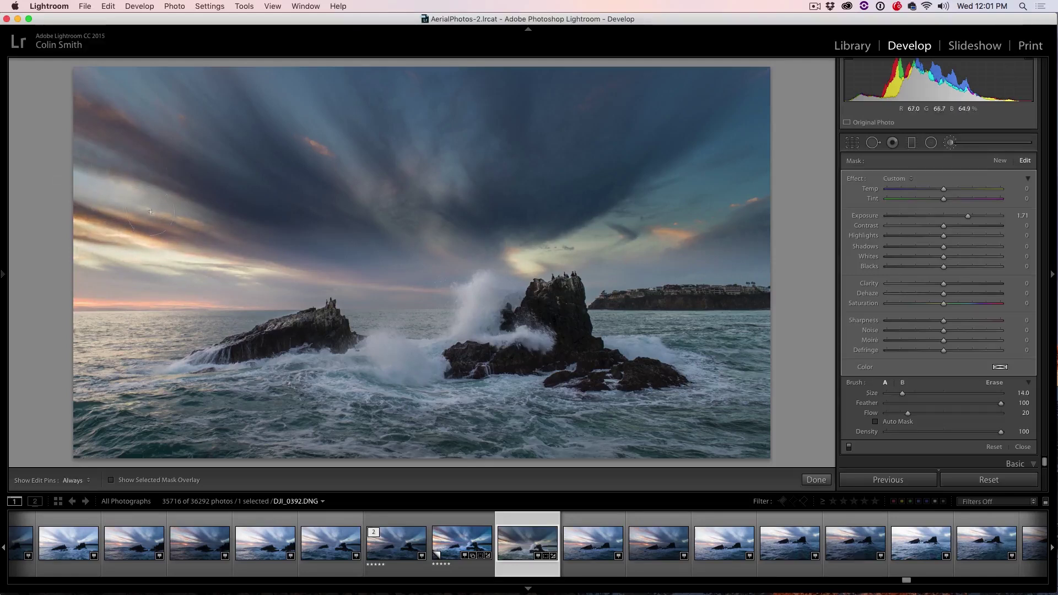
key(h)
key(bracketright)
key(bracketright)
key(bracketright)
key(bracketright)
key(bracketright)
key(bracketright)
key(bracketright)
key(bracketright)
key(bracketright)
key(bracketright)
key(h)
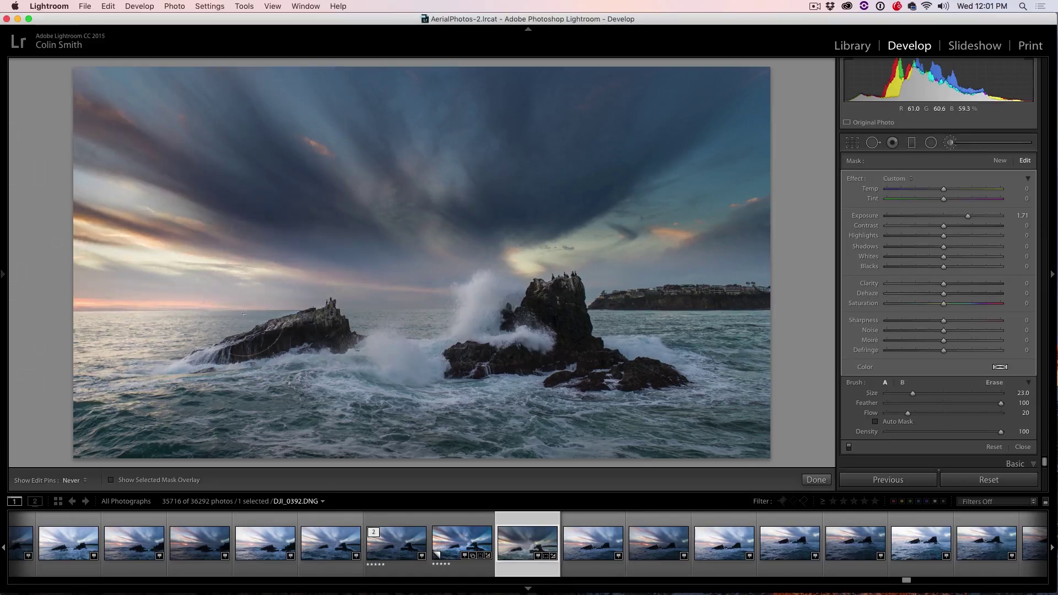
key(h)
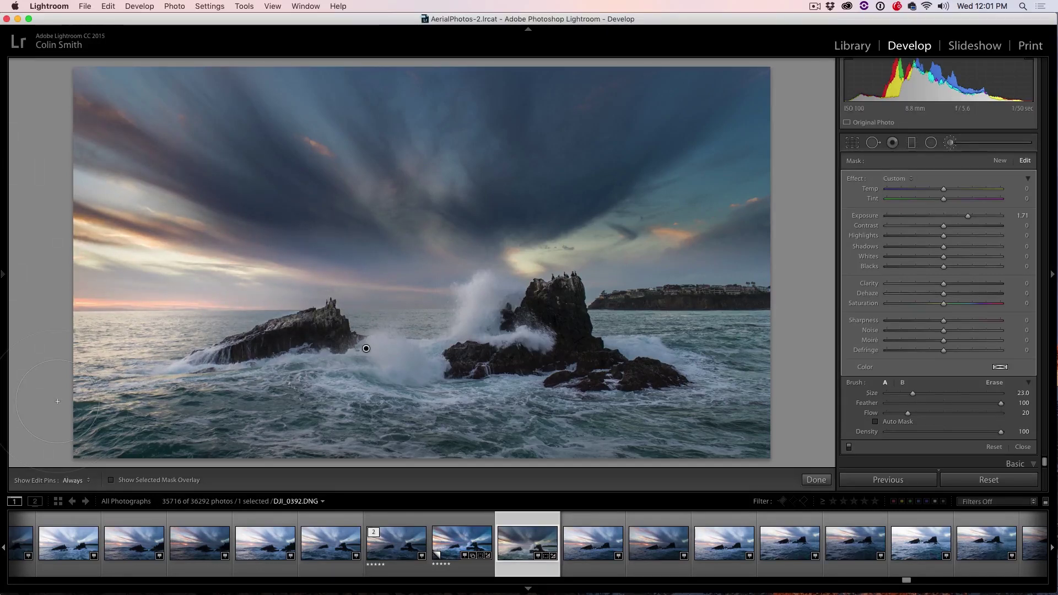
key(bracketleft)
key(bracketleft)
key(bracketleft)
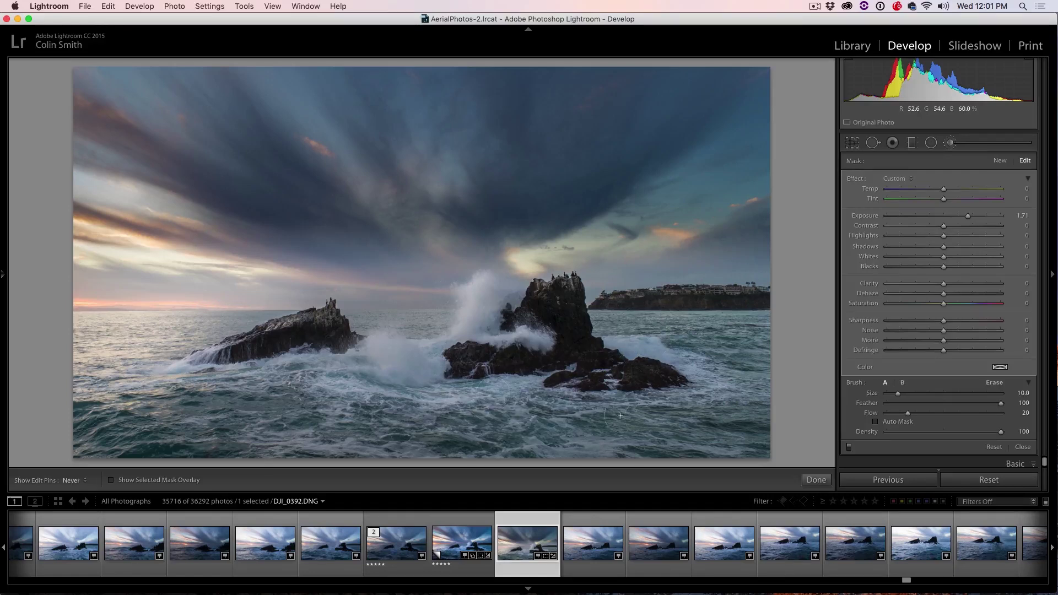
key(h)
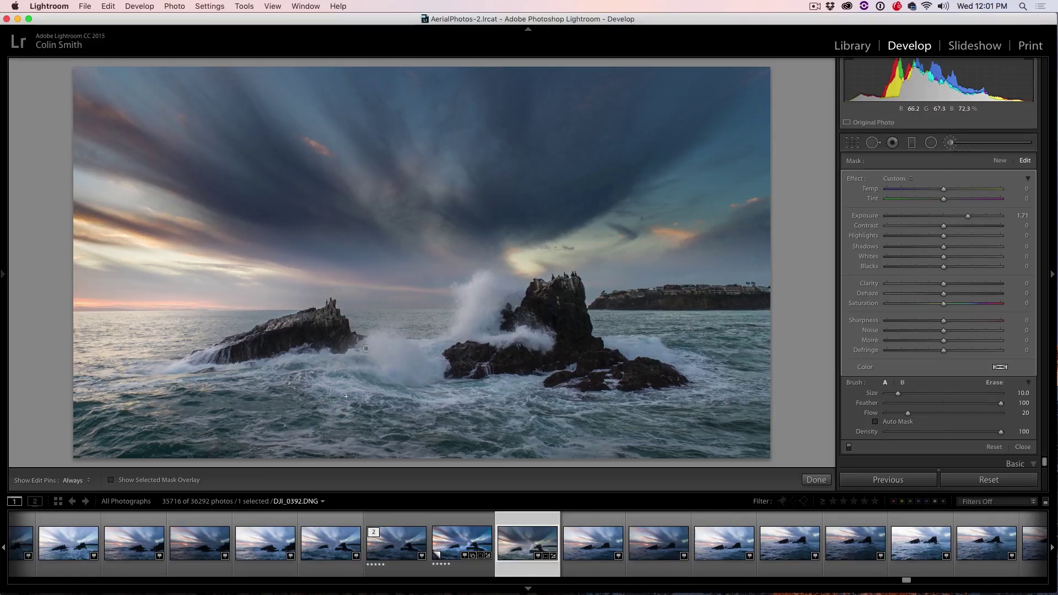
key(h)
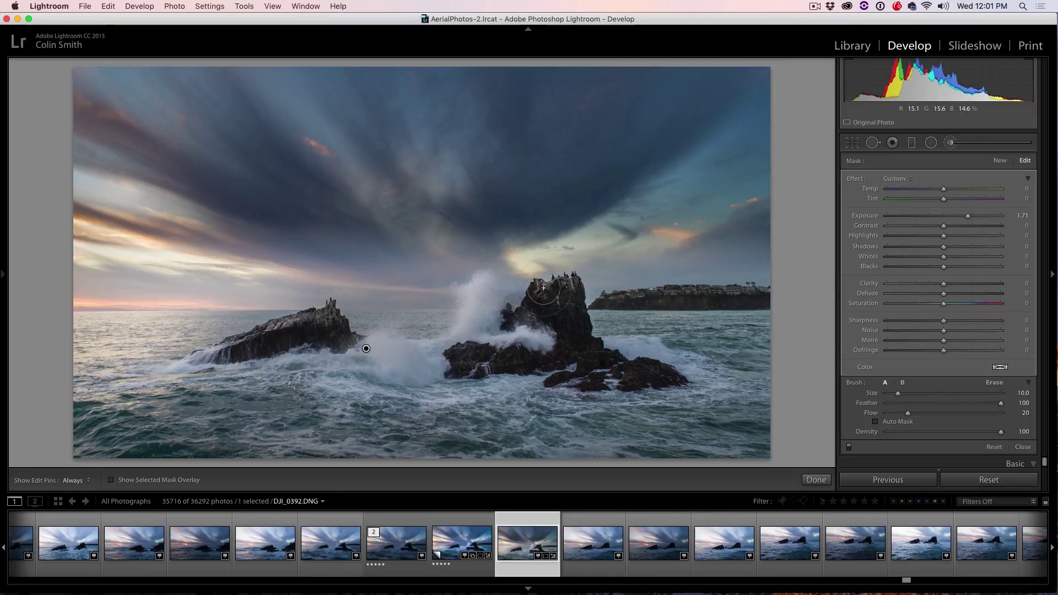
- Toggle the dodging brush effect off and on to compare, leaving it enabled
mouse_move(365, 349)
click(848, 447)
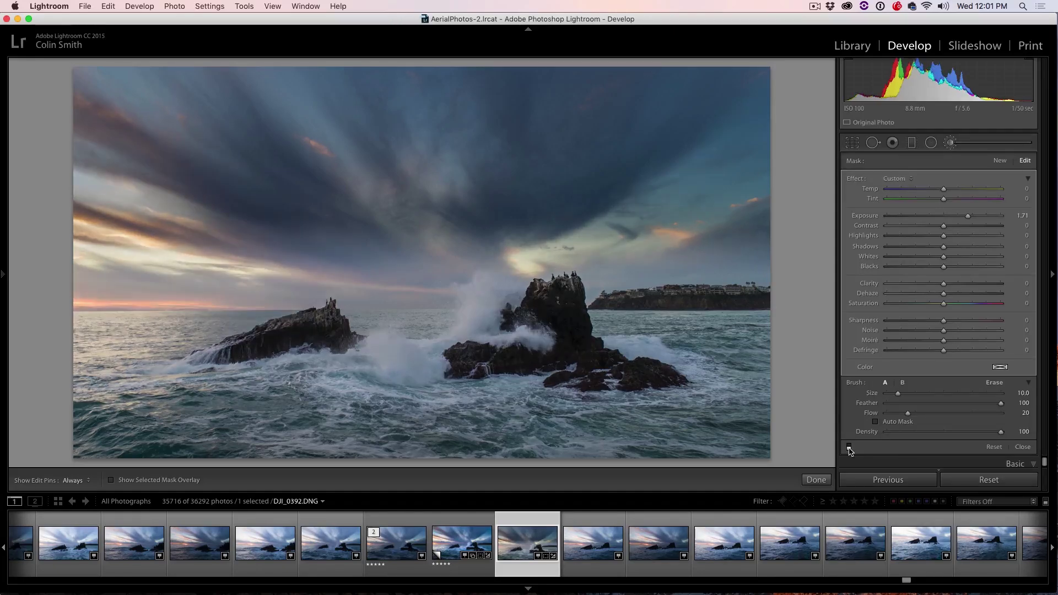
click(849, 447)
click(848, 447)
click(848, 447)
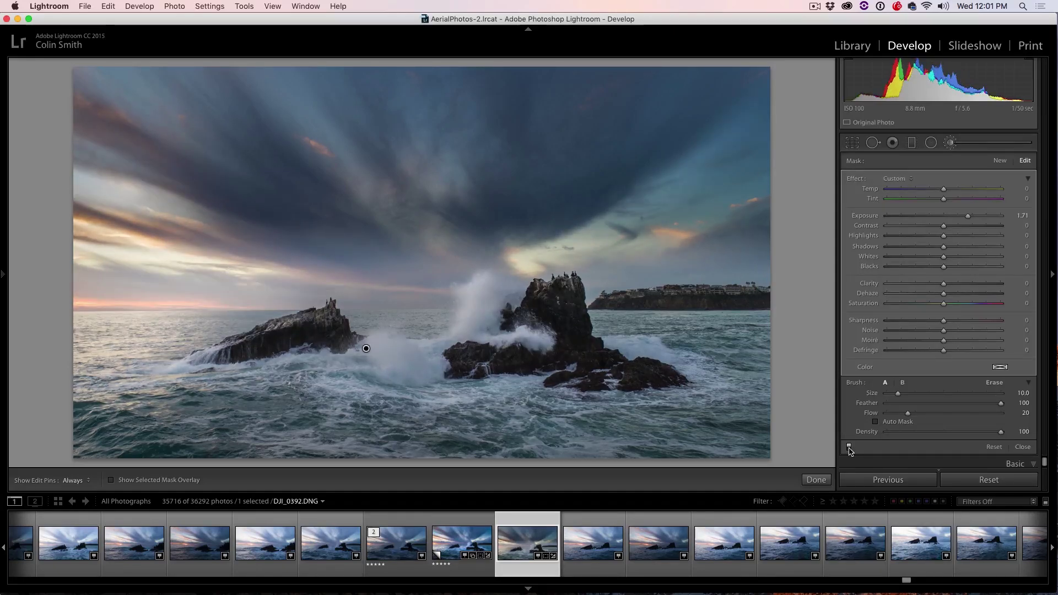
click(849, 447)
click(848, 447)
click(848, 446)
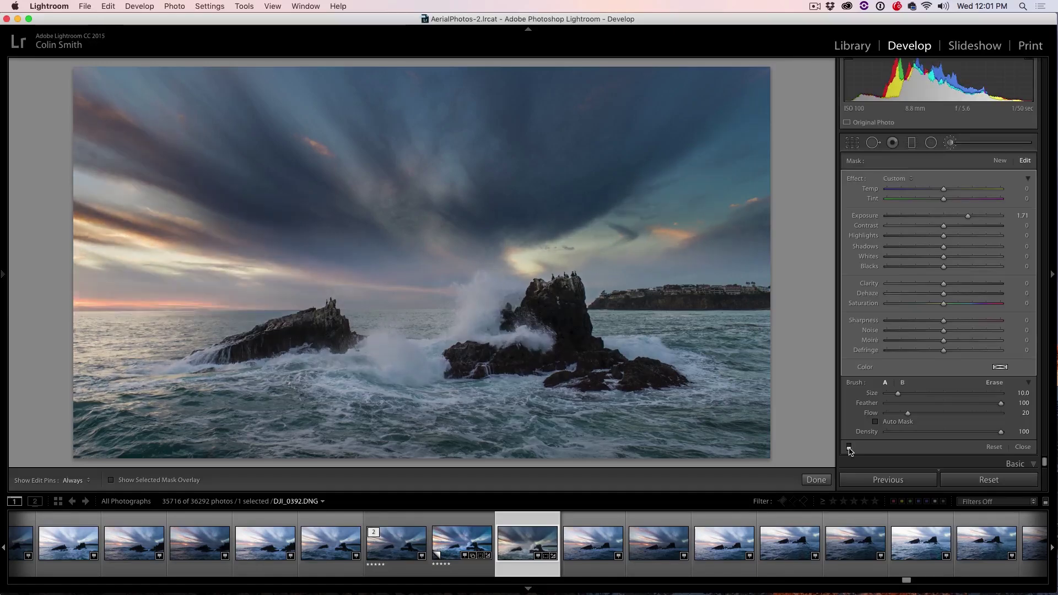
click(849, 447)
click(848, 447)
click(848, 447)
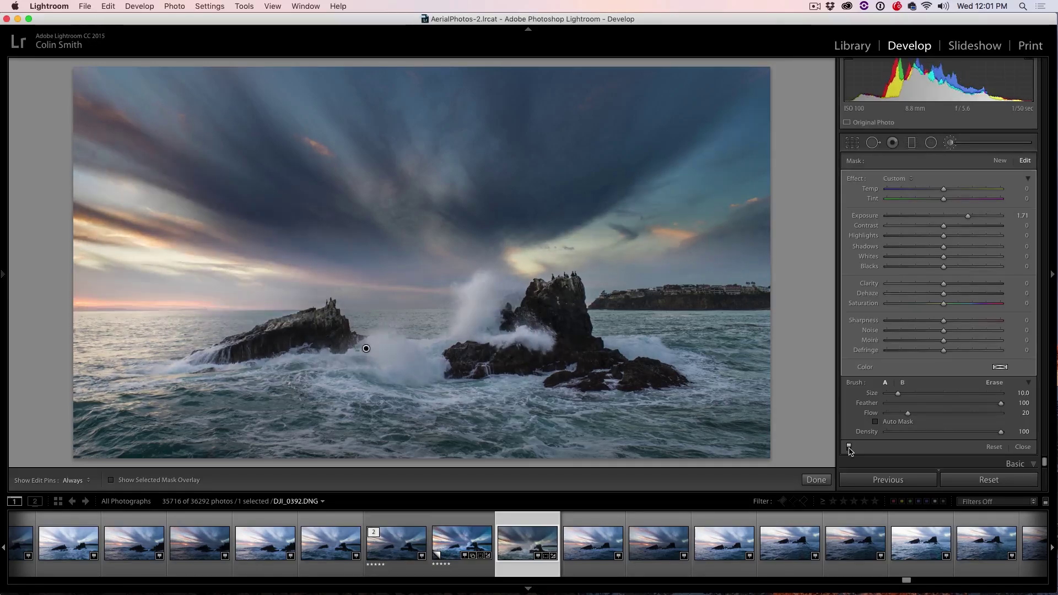
click(849, 446)
click(848, 447)
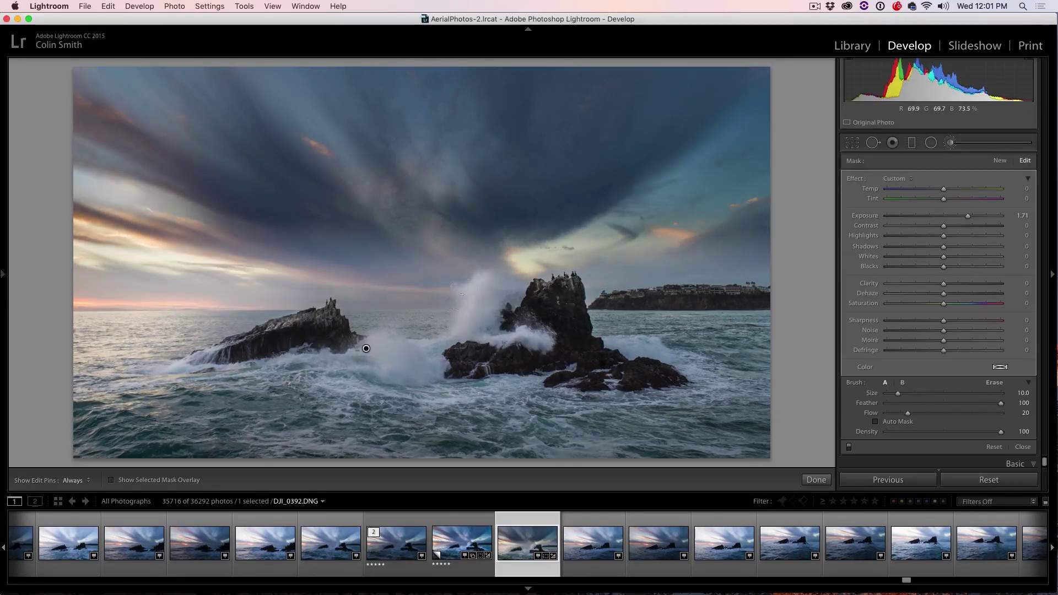
- Create a new burning brush at Exposure −0.97, Size 2, and darken a stroke on the sea
click(1001, 161)
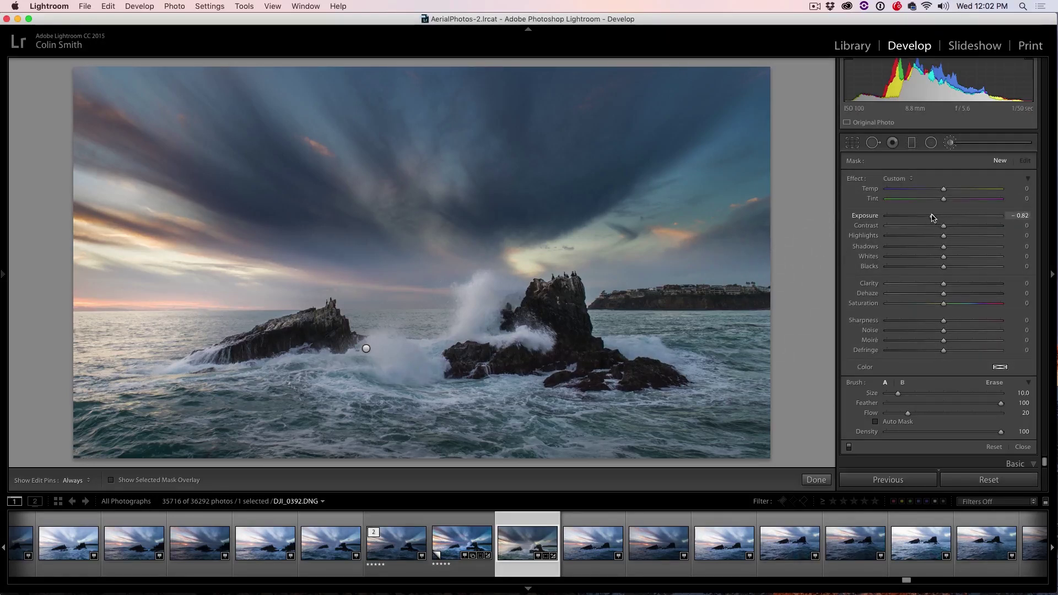
drag(931, 217, 930, 217)
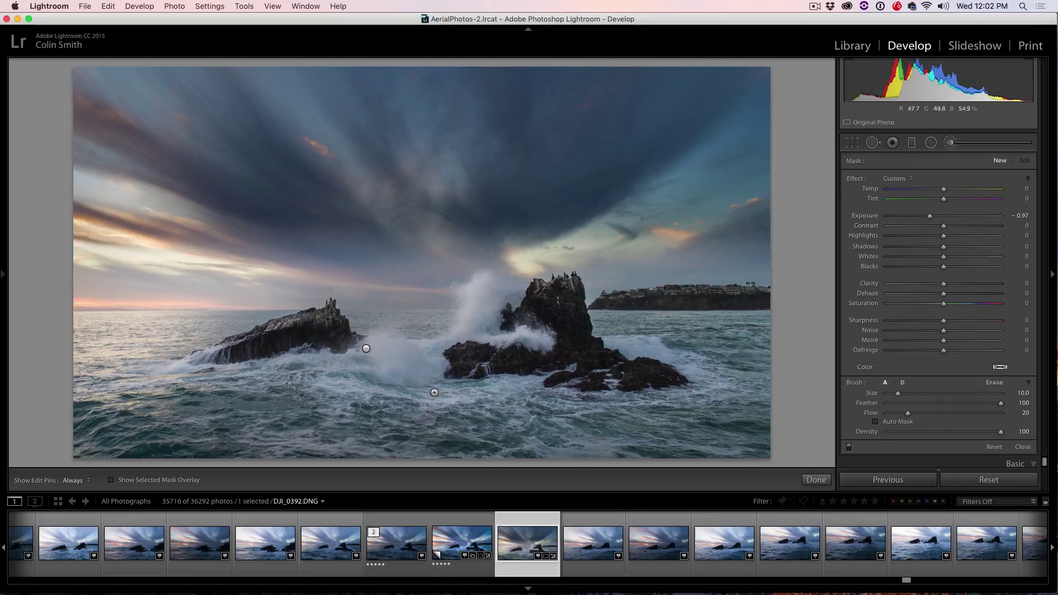
key(bracketleft)
key(bracketleft)
key(bracketleft)
key(bracketleft)
key(h)
drag(351, 377, 371, 380)
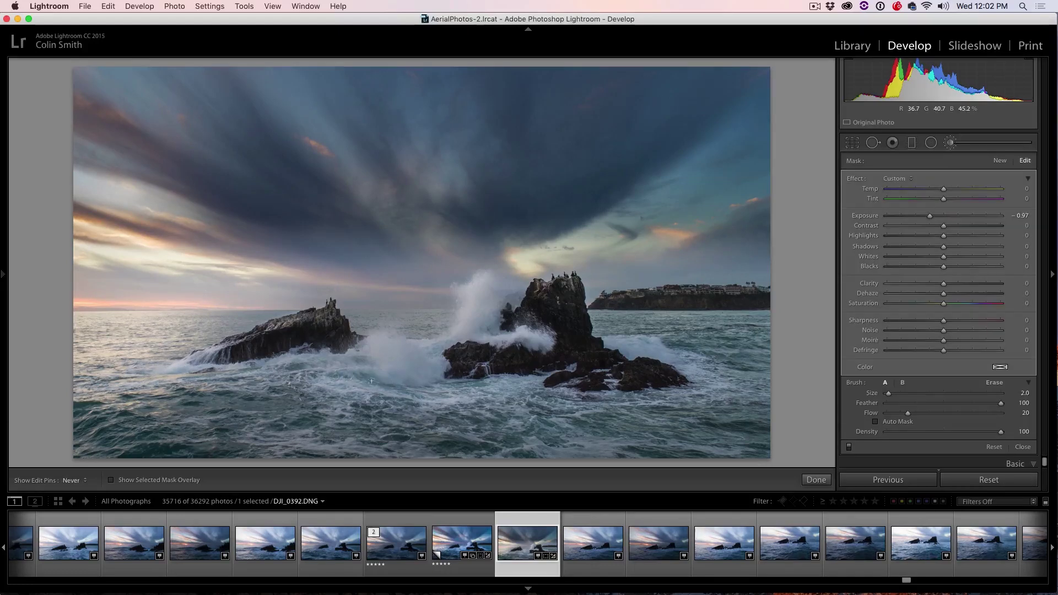
- Undo the last darkening stroke on the sea
key(h)
key(h)
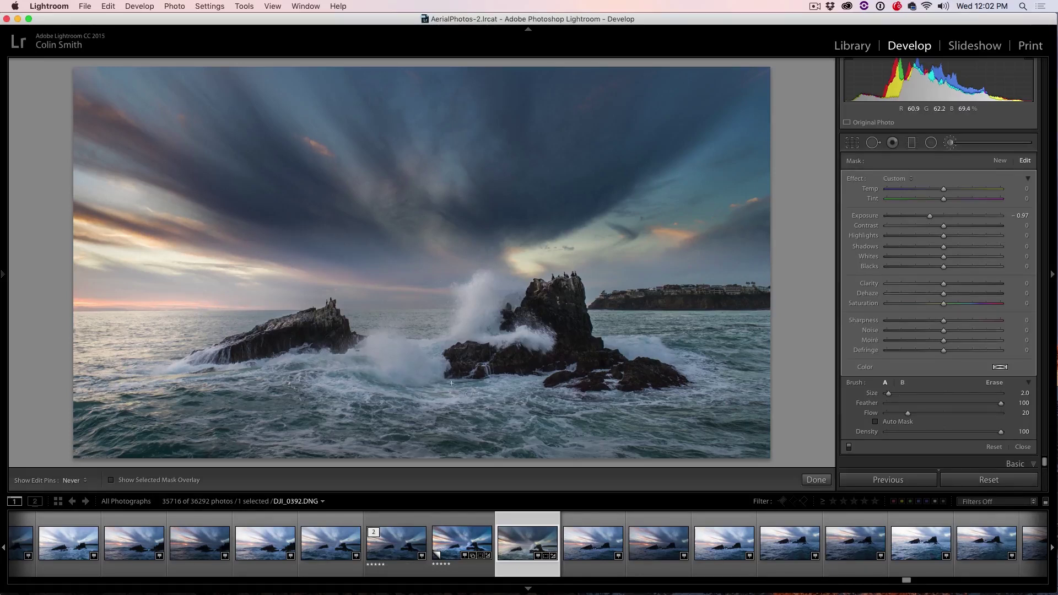
key(h)
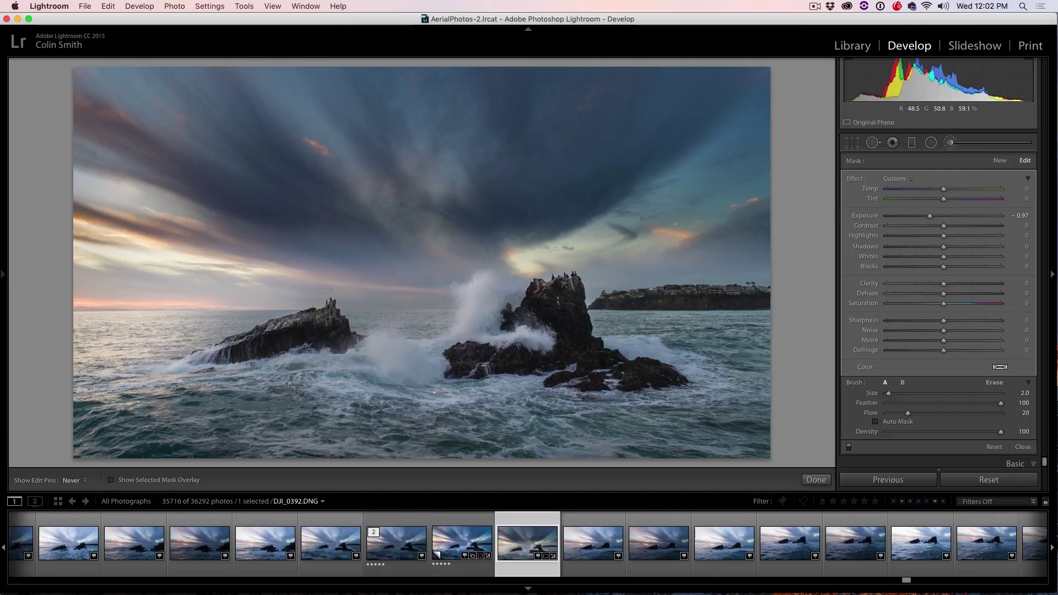
key(h)
key(h)
key(h)
key(h)
key(h)
key(h)
key(super+z)
key(h)
key(h)
key(h)
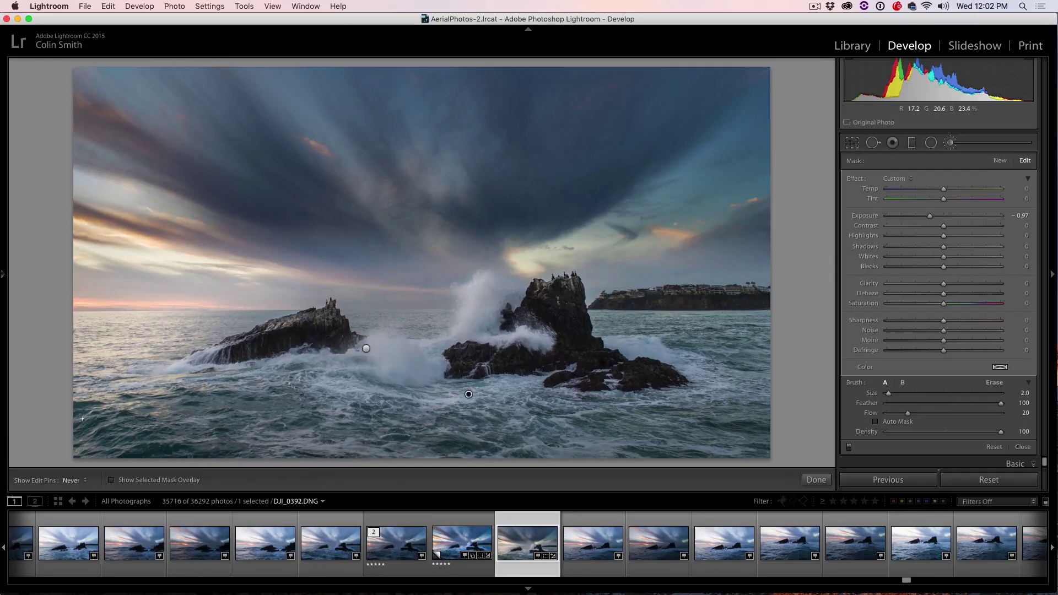
key(h)
key(h)
key(h)
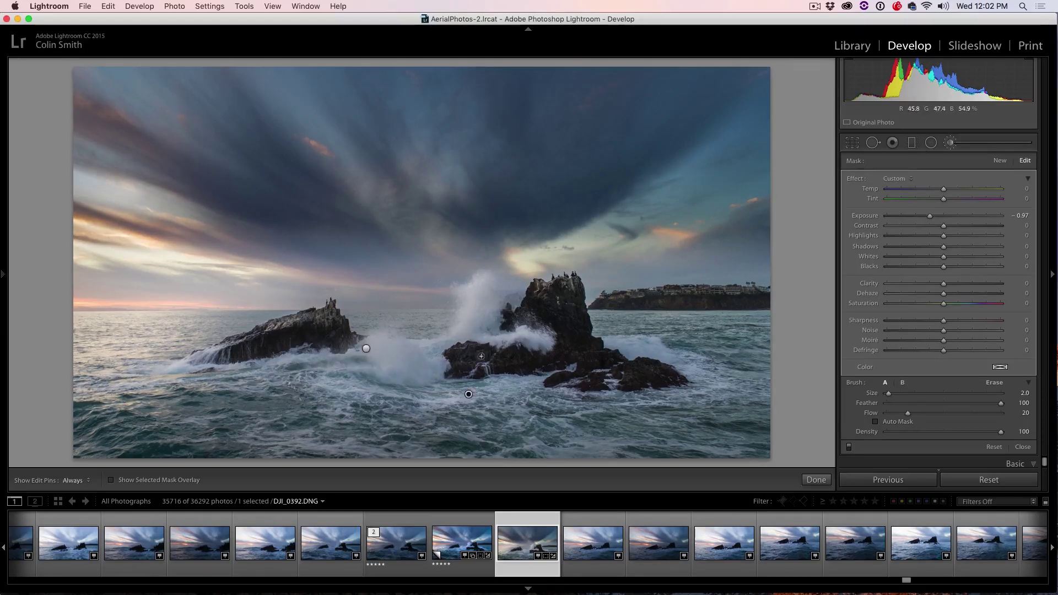
- Switch the brush adjustments off and on repeatedly to compare the brushed areas
click(849, 446)
click(849, 447)
click(849, 447)
click(849, 447)
click(849, 447)
click(849, 447)
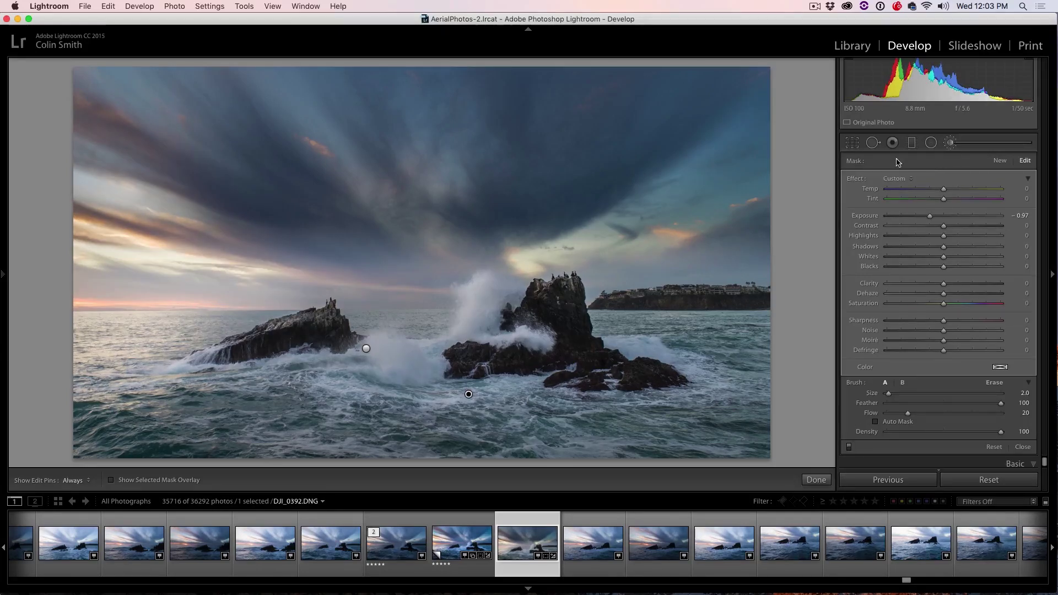
- Add a third brush with Highlights −98 and Exposure −2.60 to burn the upper-left sky
click(999, 160)
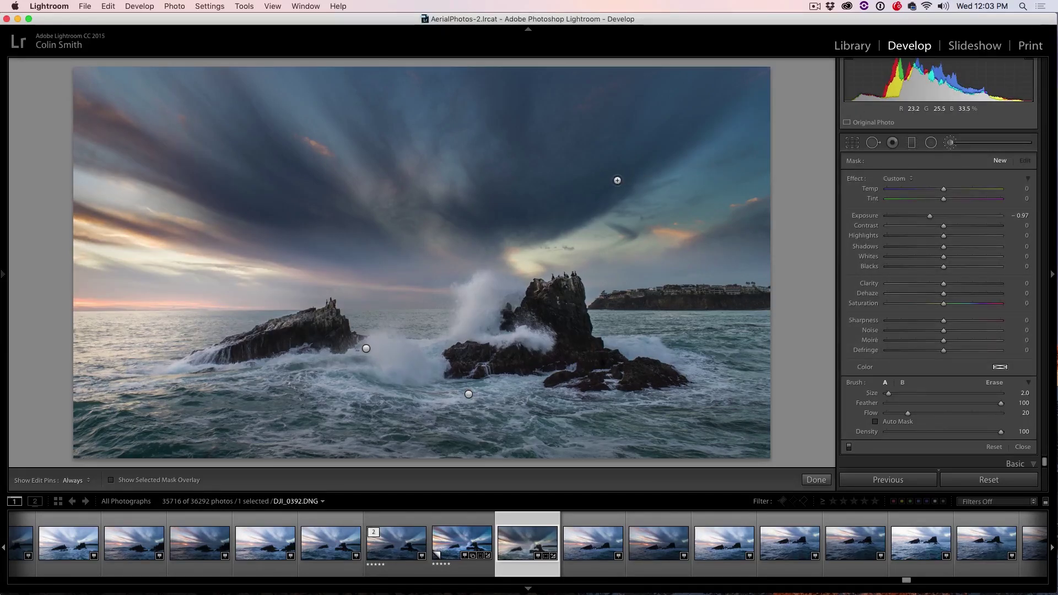
scroll(617, 180, up, 8)
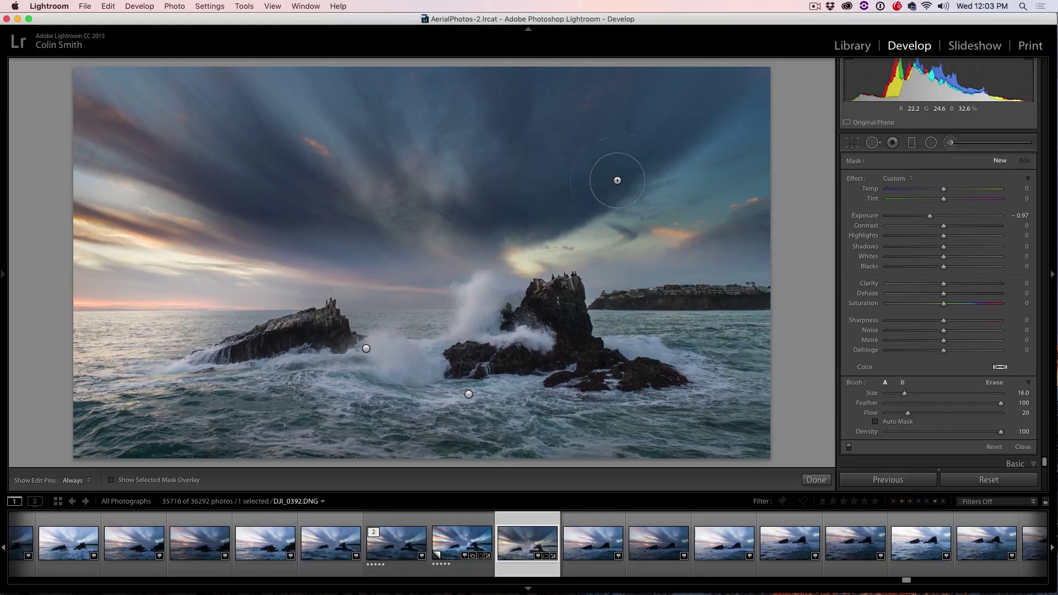
scroll(617, 180, up, 3)
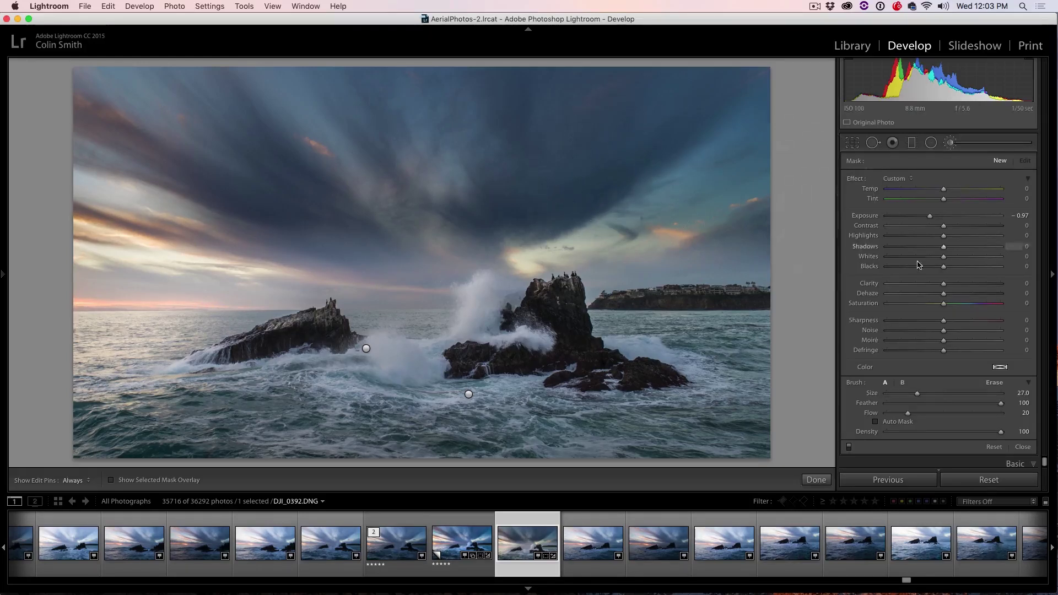
drag(943, 236, 924, 218)
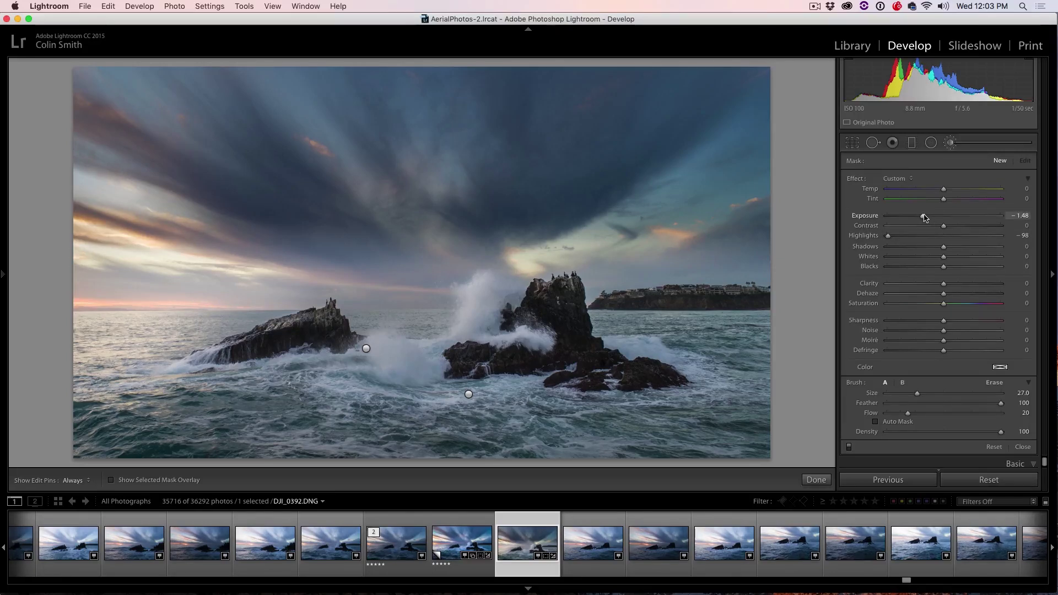
key(h)
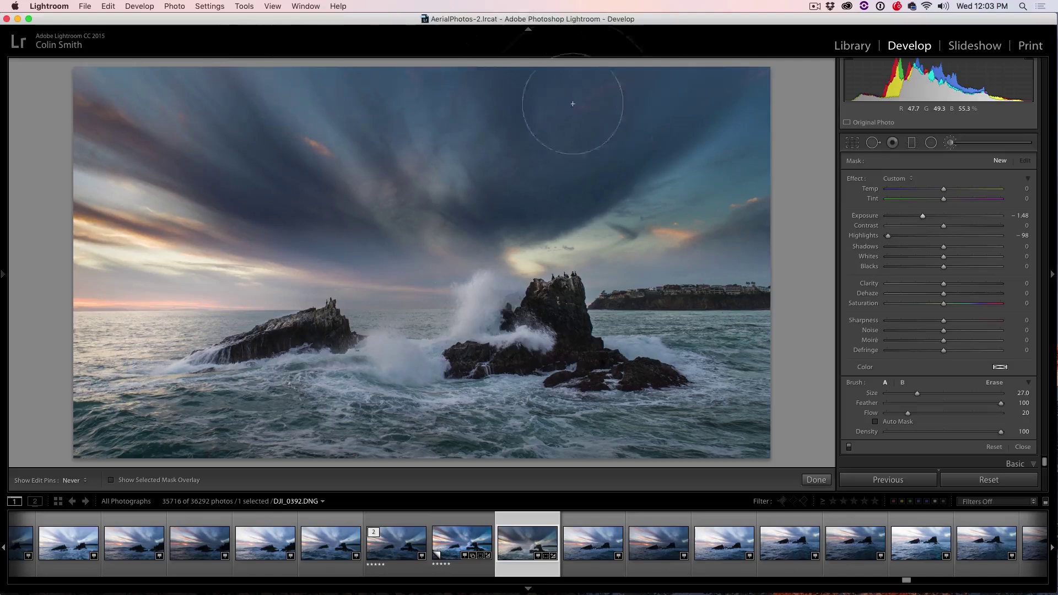
key(h)
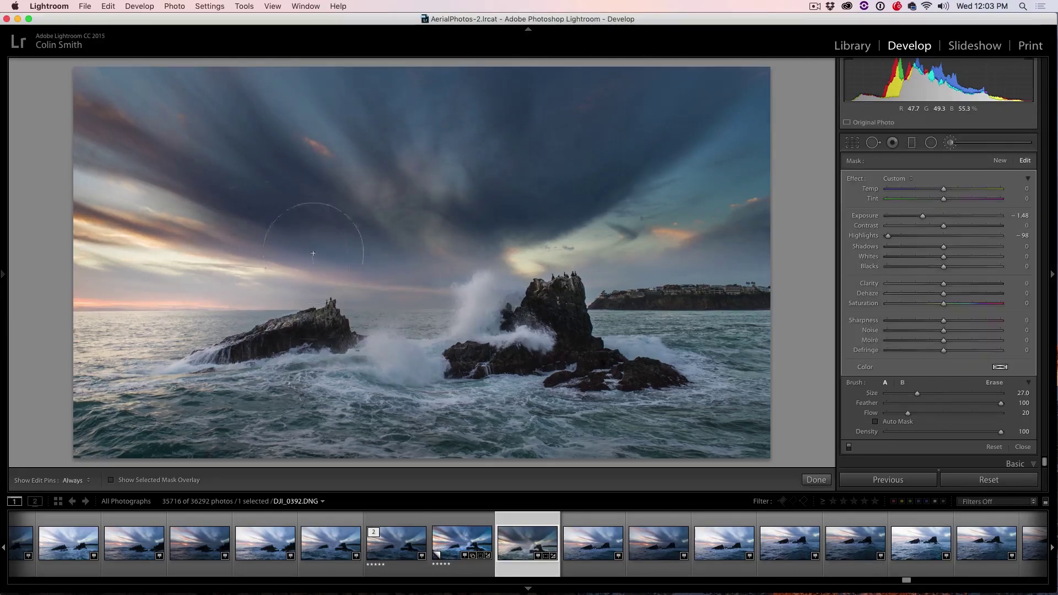
key(h)
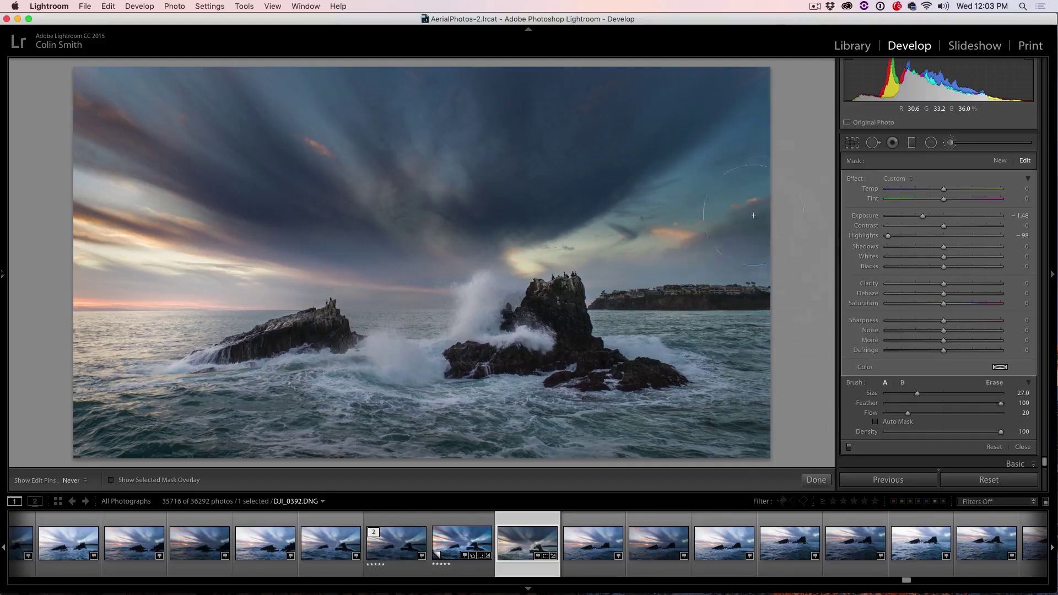
key(h)
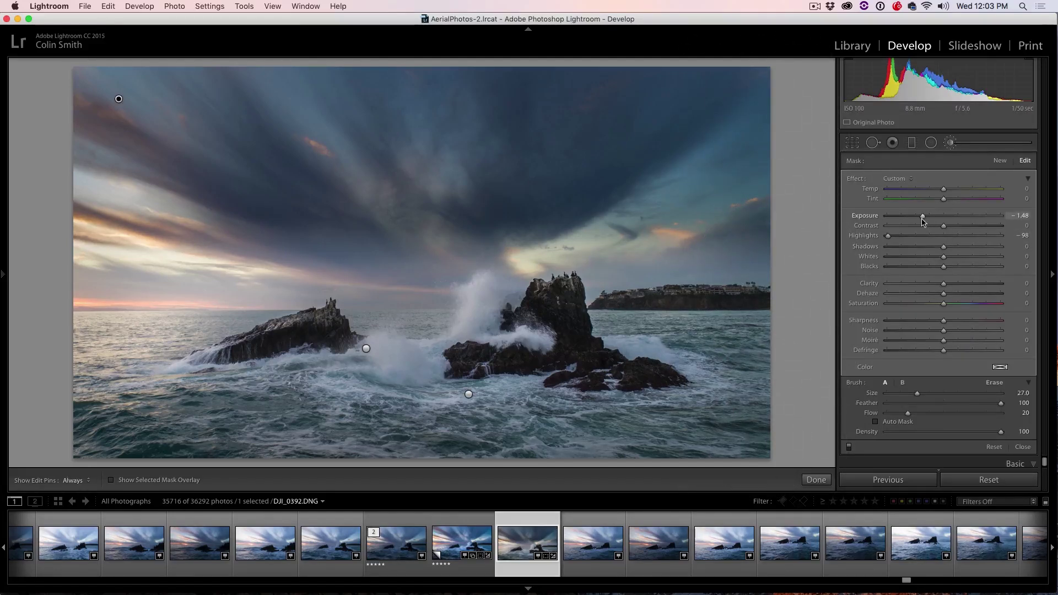
mouse_move(923, 222)
mouse_down()
mouse_move(885, 221)
mouse_move(918, 217)
mouse_move(905, 219)
mouse_up()
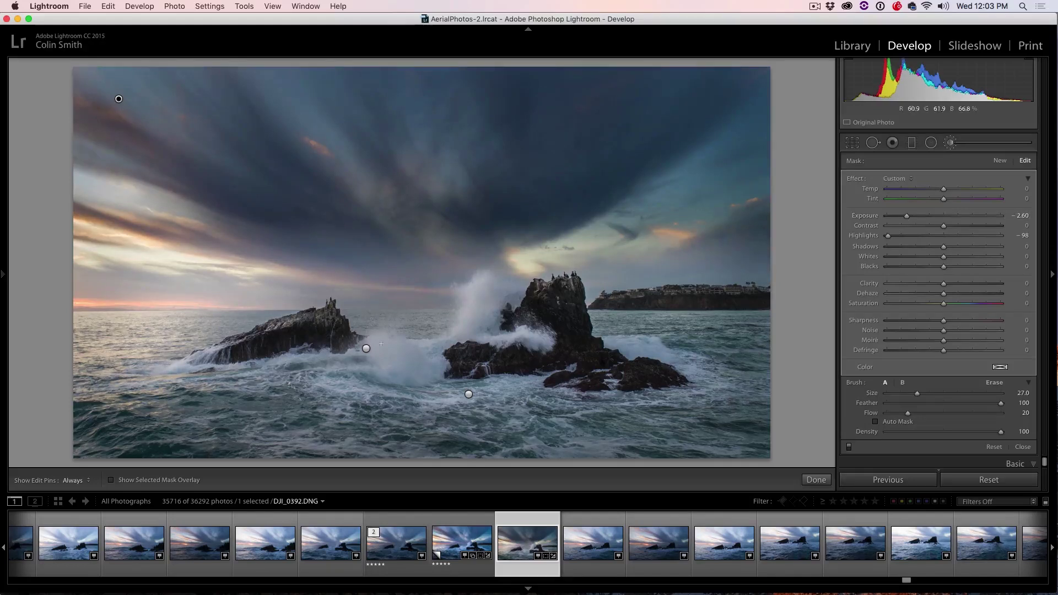
- Select the foreground water brush and lighten its darkening slightly
click(468, 394)
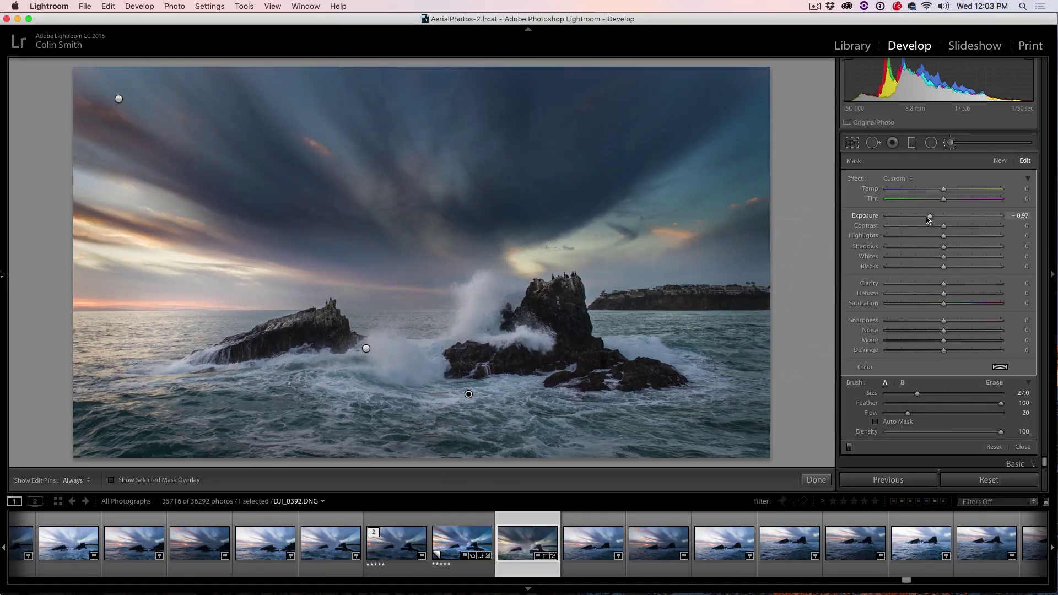
drag(888, 218, 919, 219)
drag(906, 217, 937, 192)
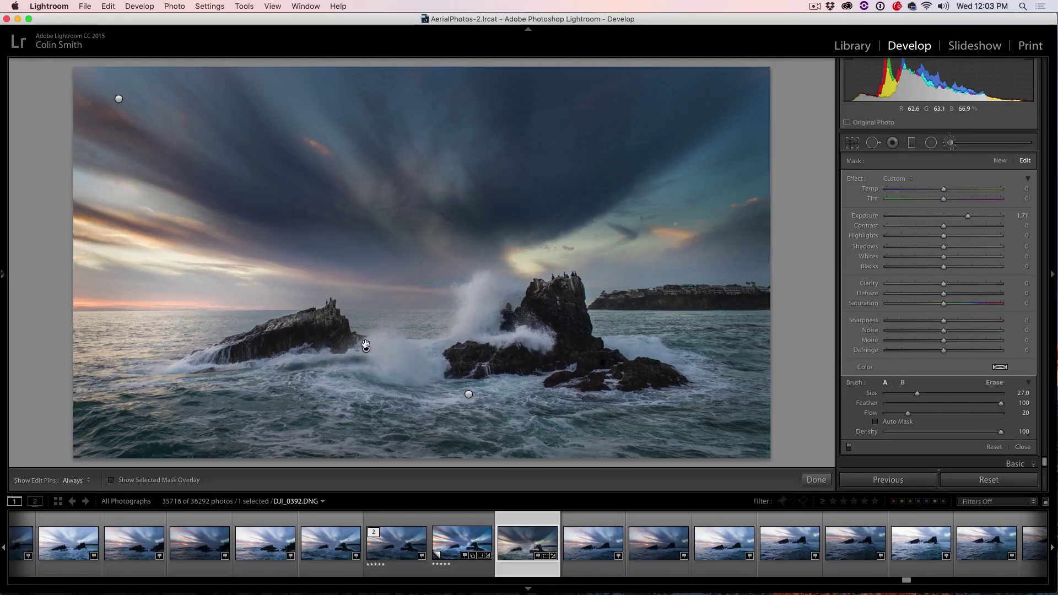
- Ease the whitewater brightening to Exposure +1.44 and warm it to Temp +25
click(366, 348)
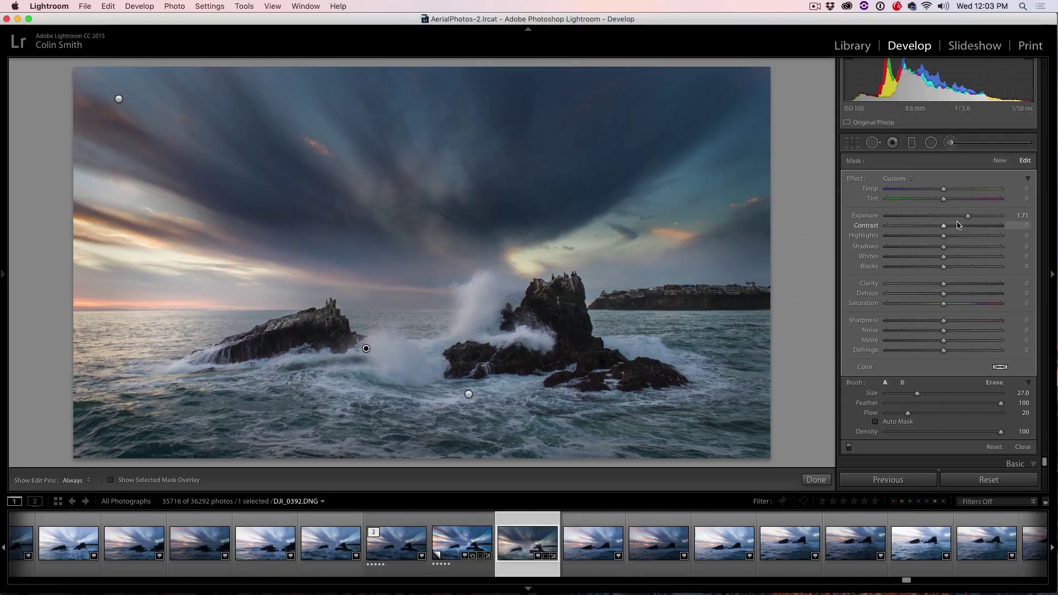
mouse_move(968, 216)
mouse_down()
mouse_move(939, 217)
mouse_move(989, 218)
mouse_move(963, 218)
mouse_up()
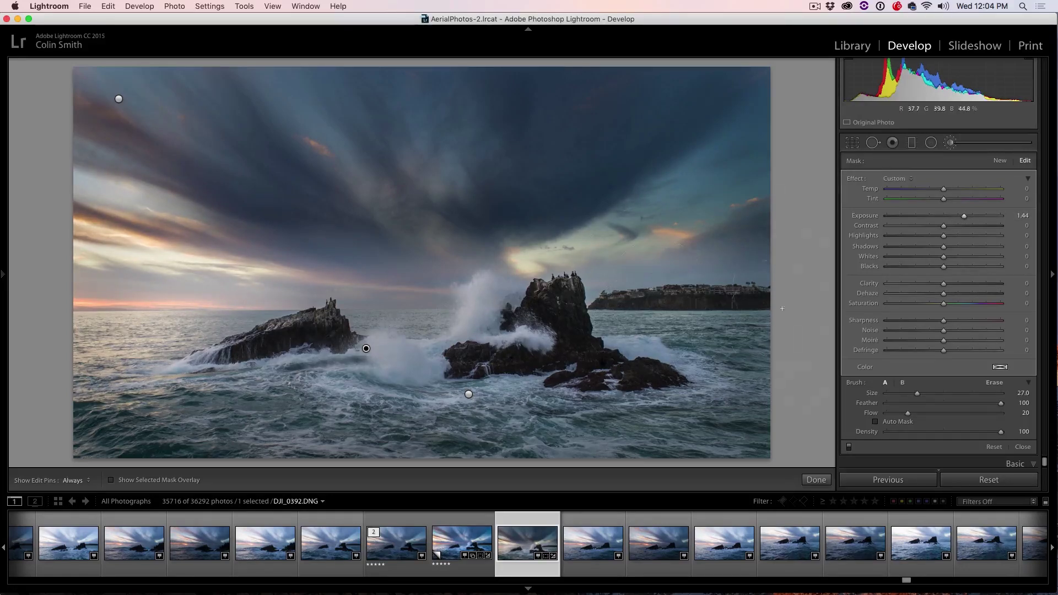
drag(945, 191, 959, 190)
- Check before/after, close the brush, and set Post-Crop Vignetting Amount to −13 (Highlight Priority)
key(backslash)
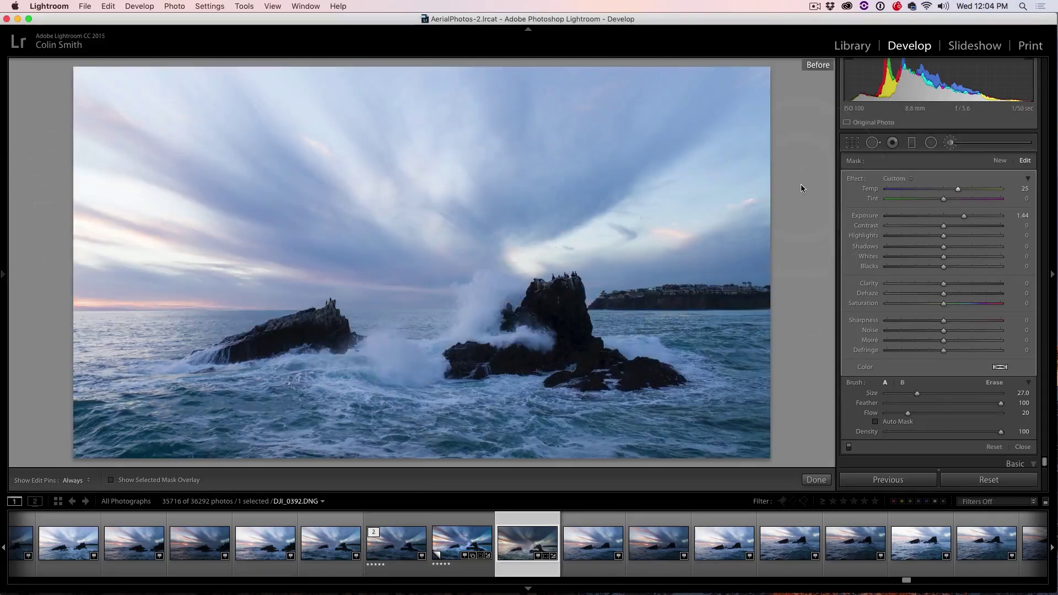
key(backslash)
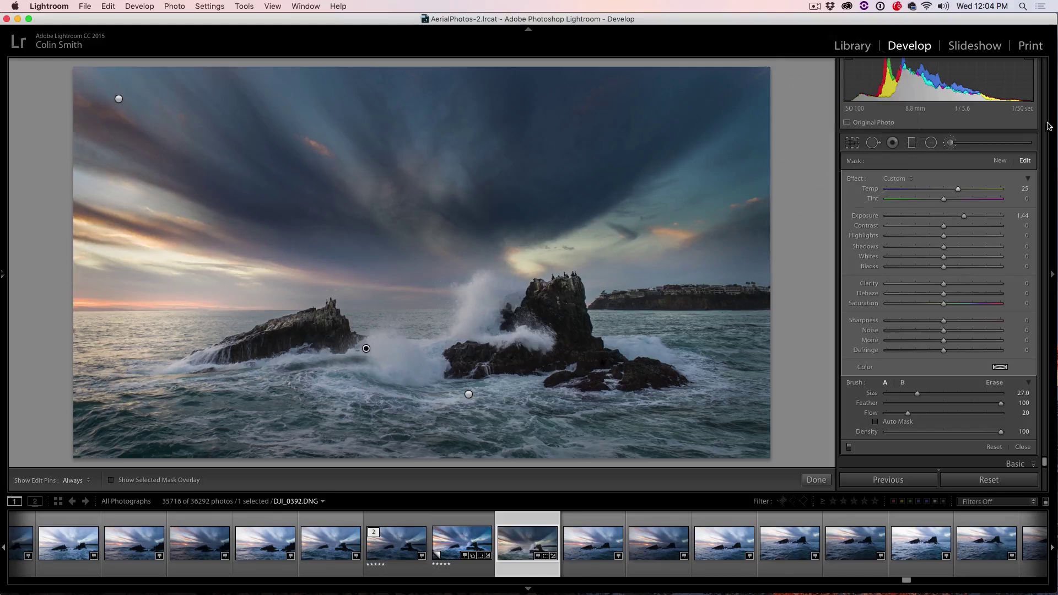
click(949, 142)
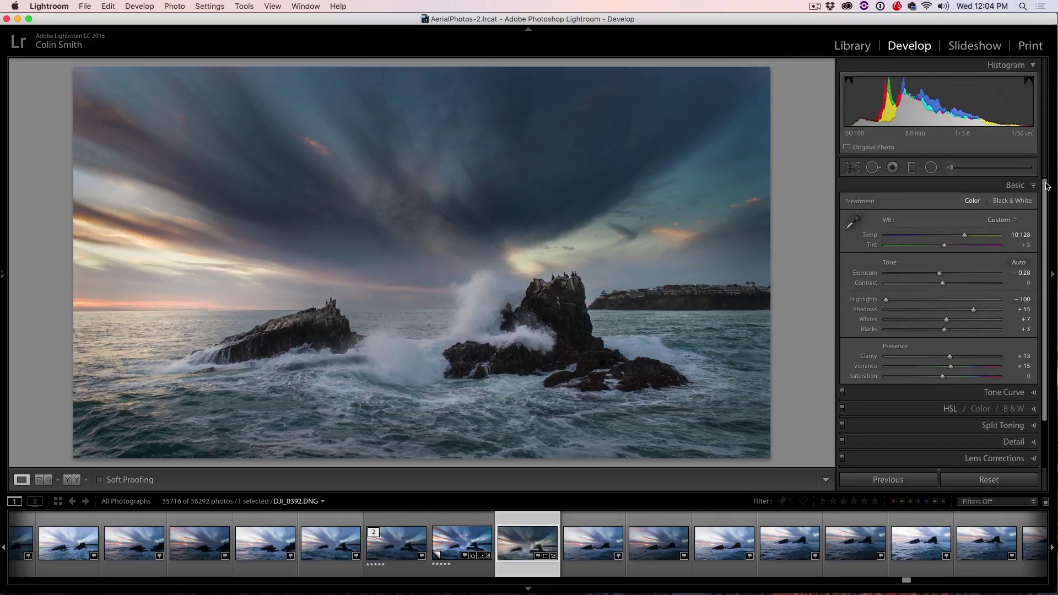
scroll(1046, 188, down, 3)
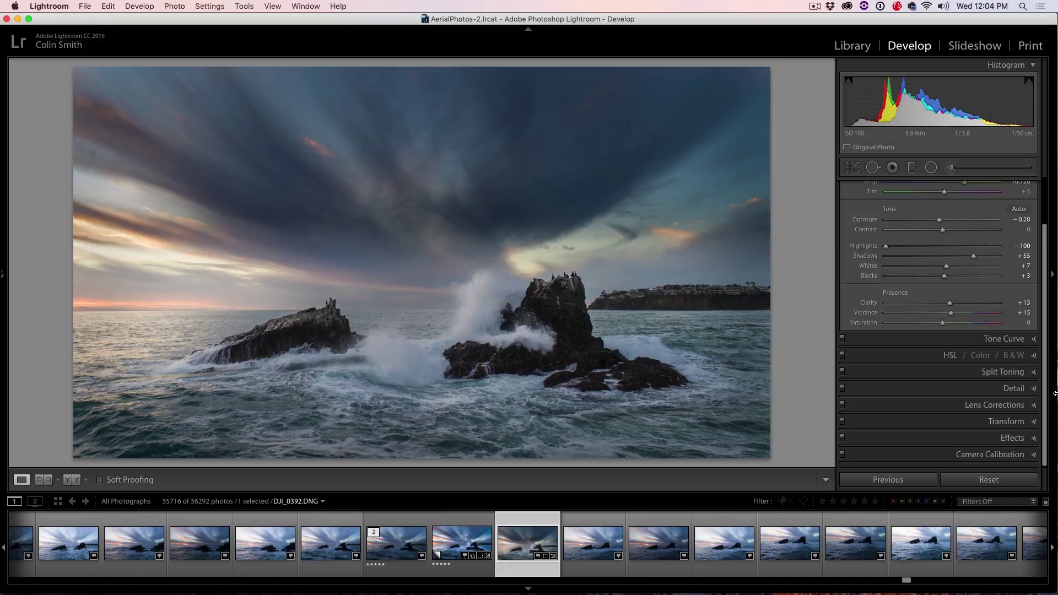
click(1030, 438)
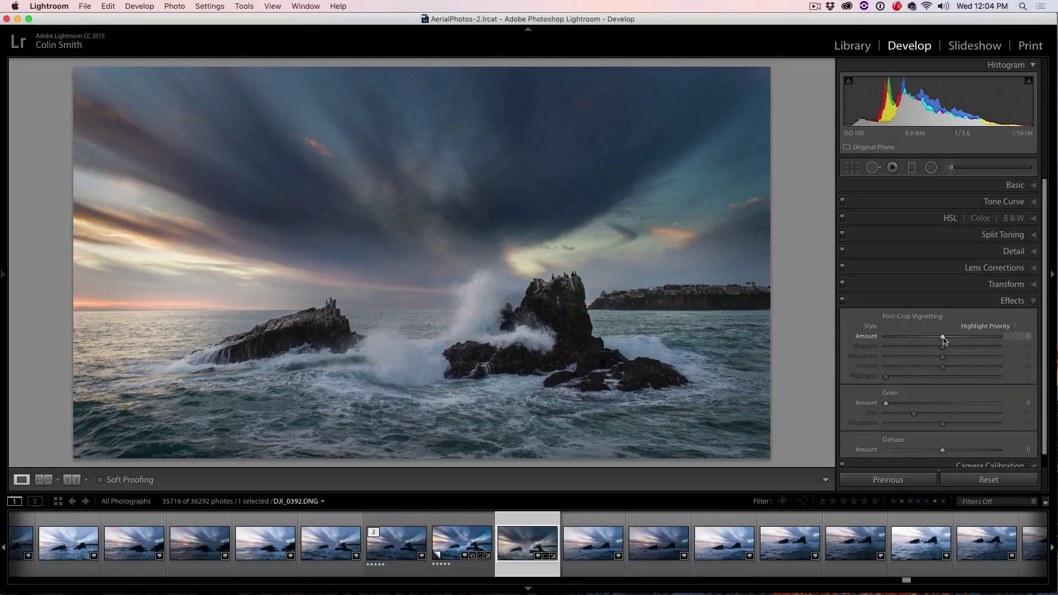
drag(943, 340, 934, 337)
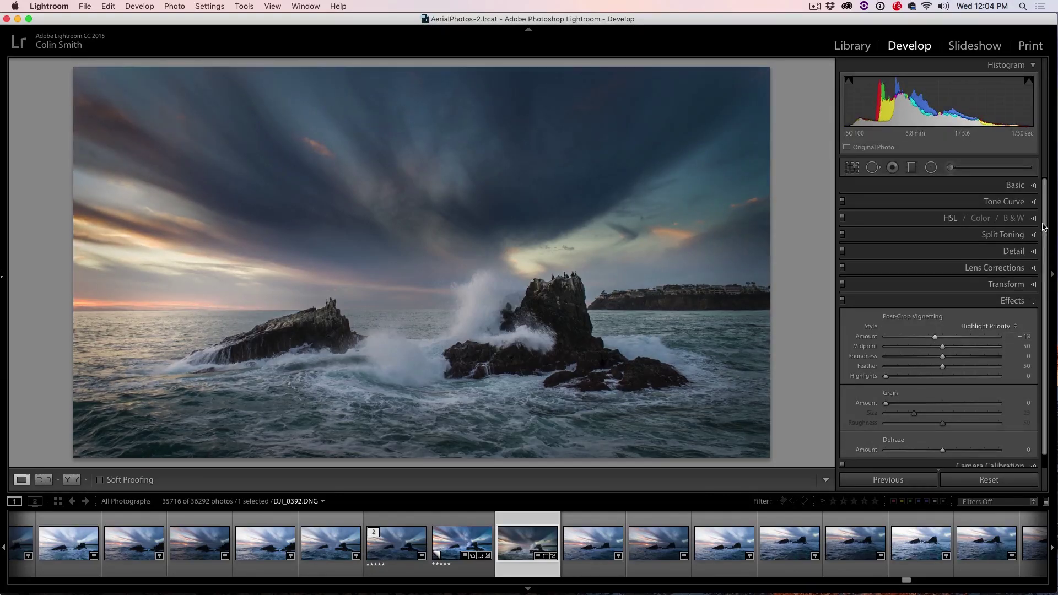
click(1032, 187)
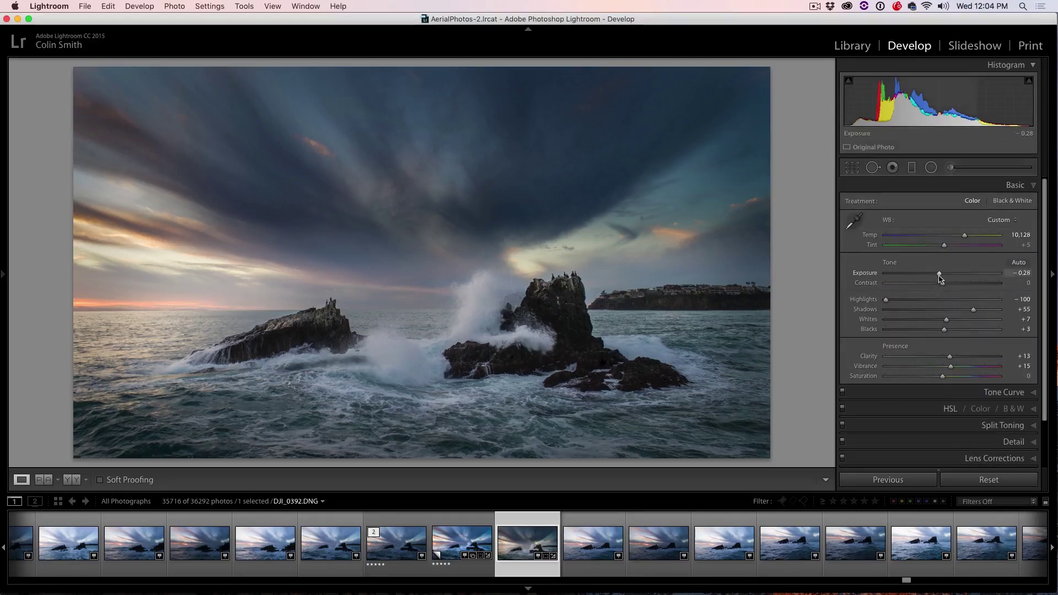
- Raise Basic Exposure from −0.28 to −0.15 and compare against the original
drag(938, 274, 940, 274)
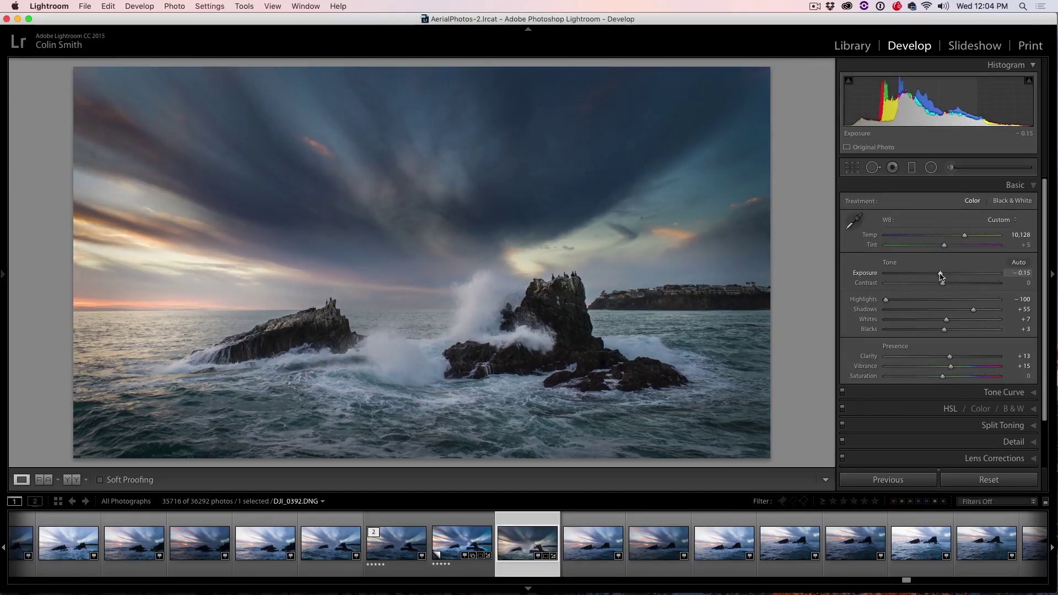
key(backslash)
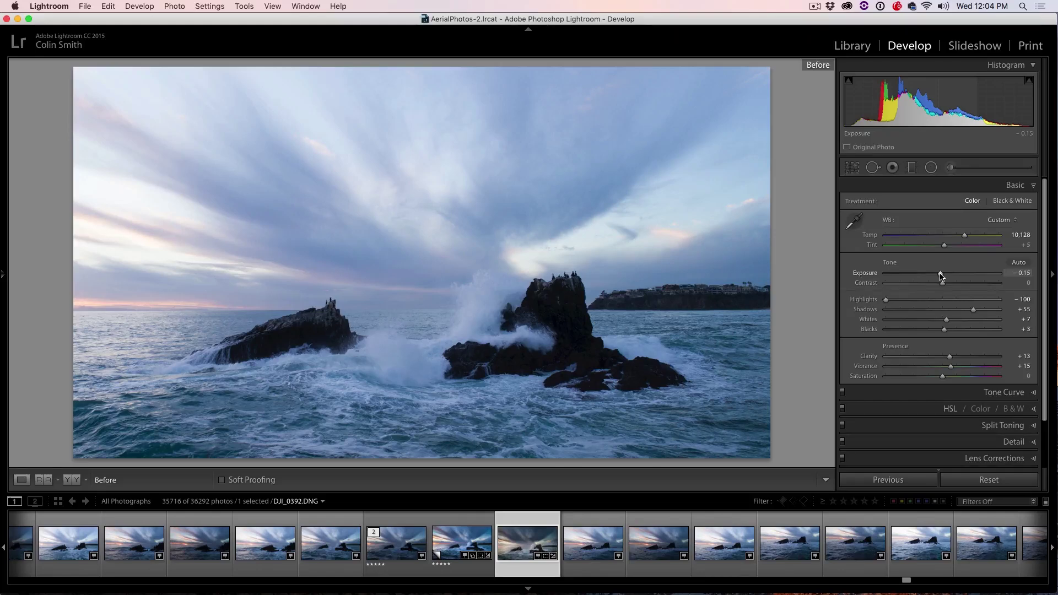
key(backslash)
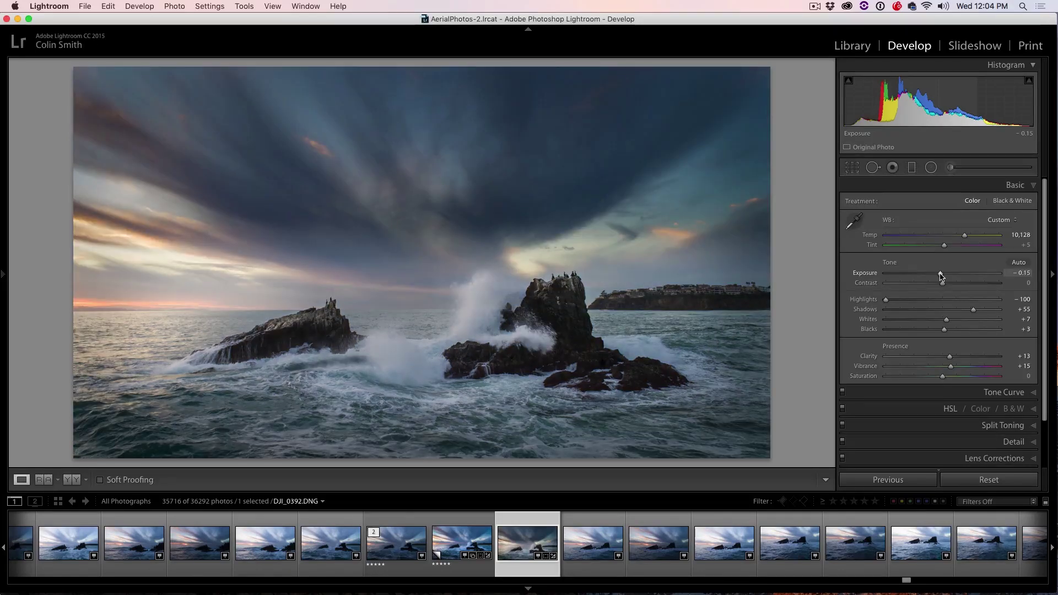